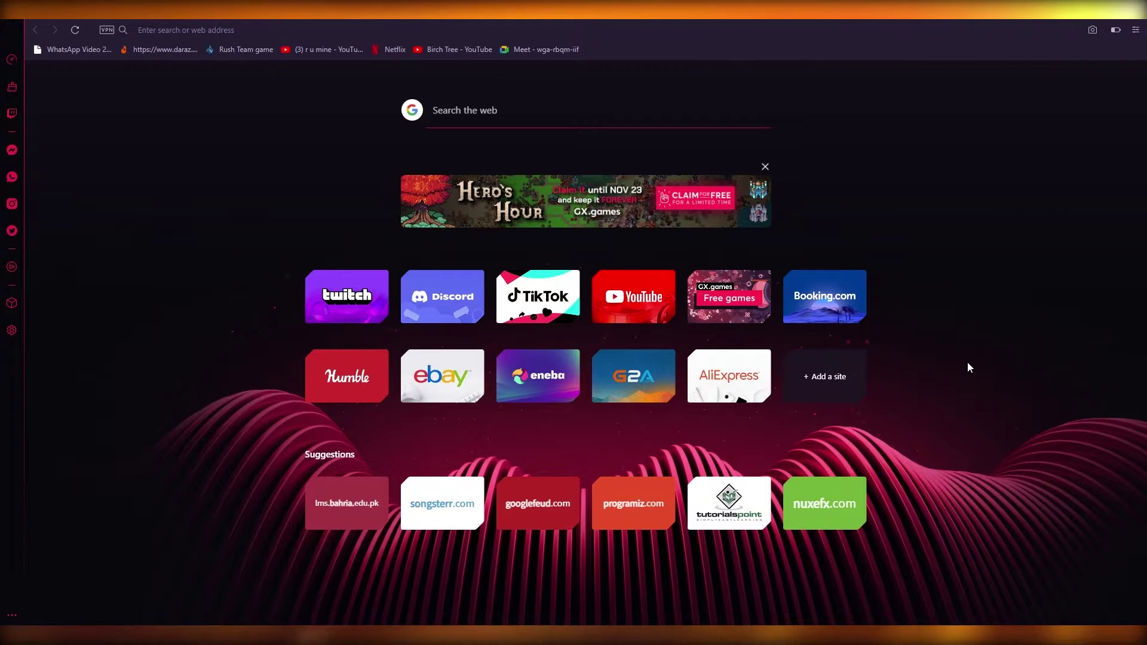
Step: Go to wordpress.com in Opera GX
click(661, 36)
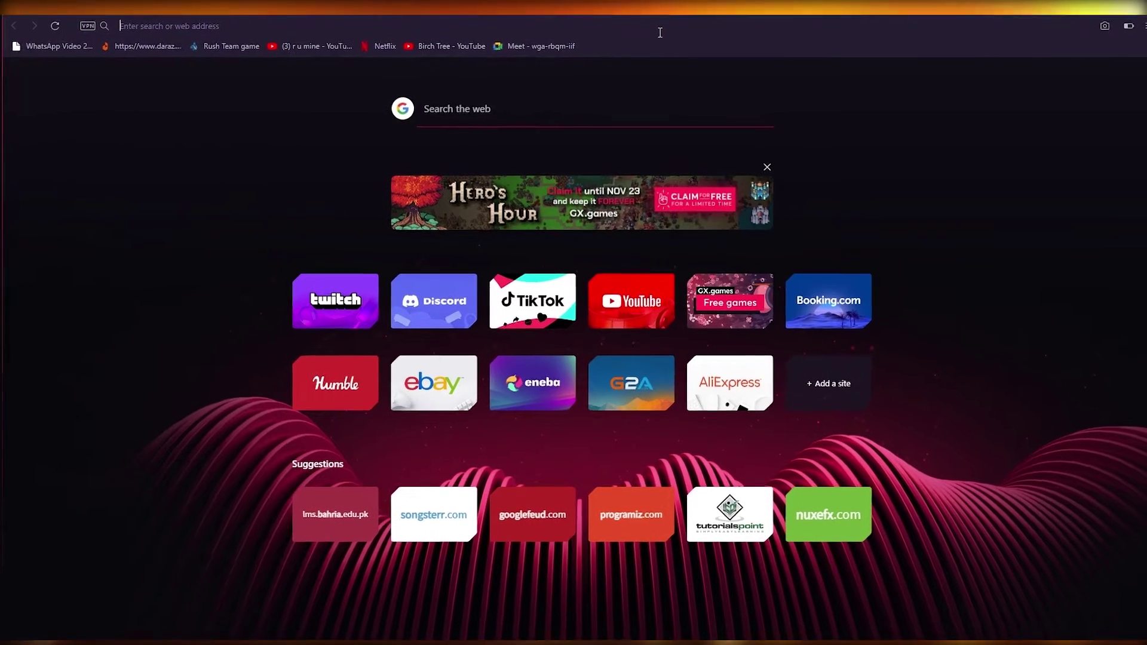
text(wordpre)
key(Return)
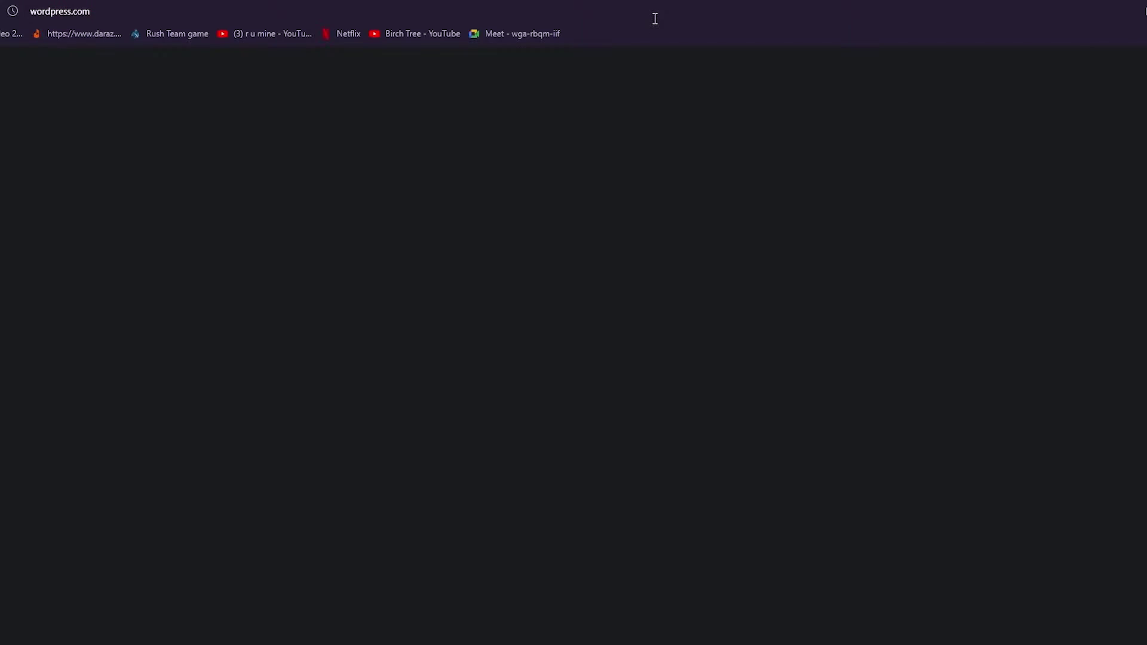
Step: Load temp-mail.org in a new tab and copy the disposable email address
key(ctrl+t)
text(temp)
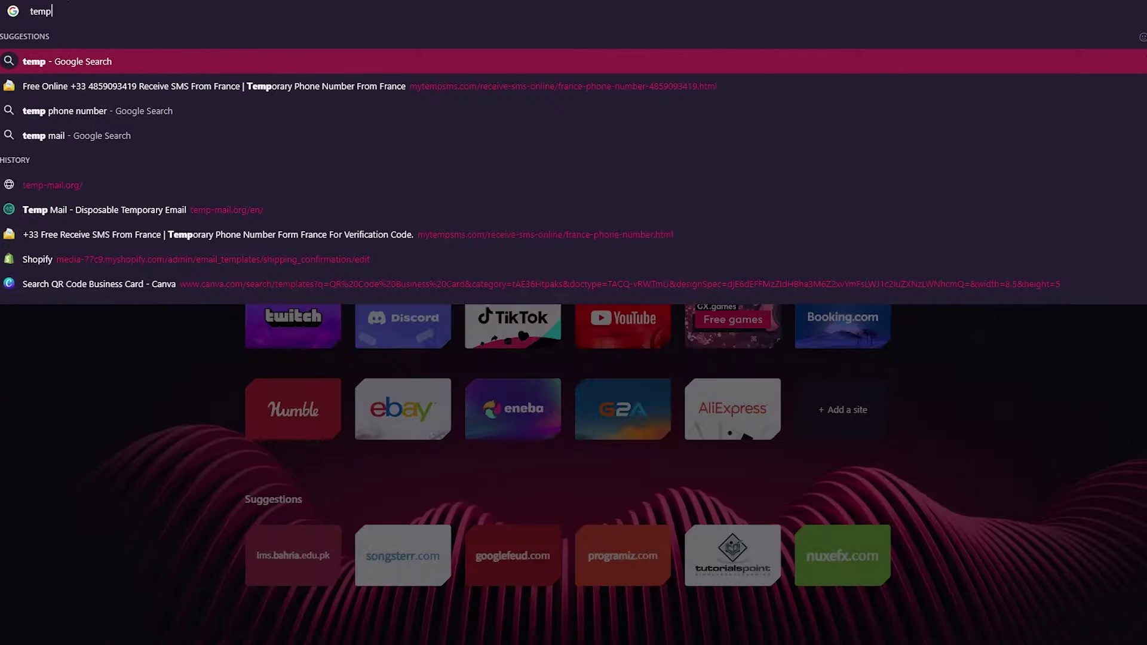
key(Down)
key(Down)
key(Down)
key(Down)
key(Return)
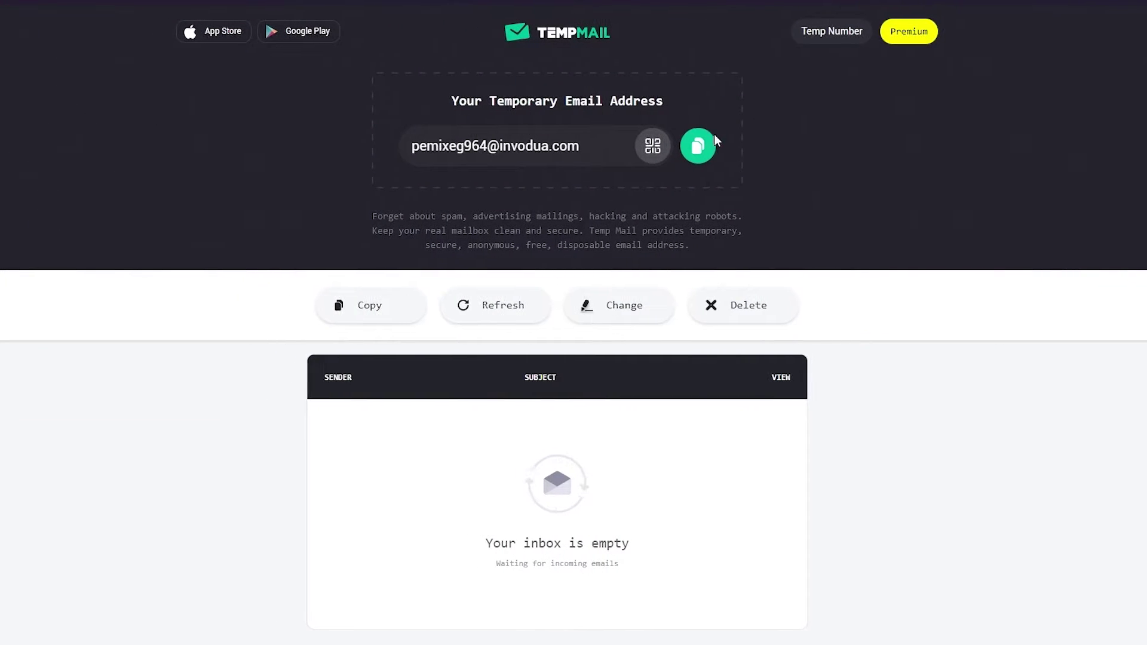
click(708, 149)
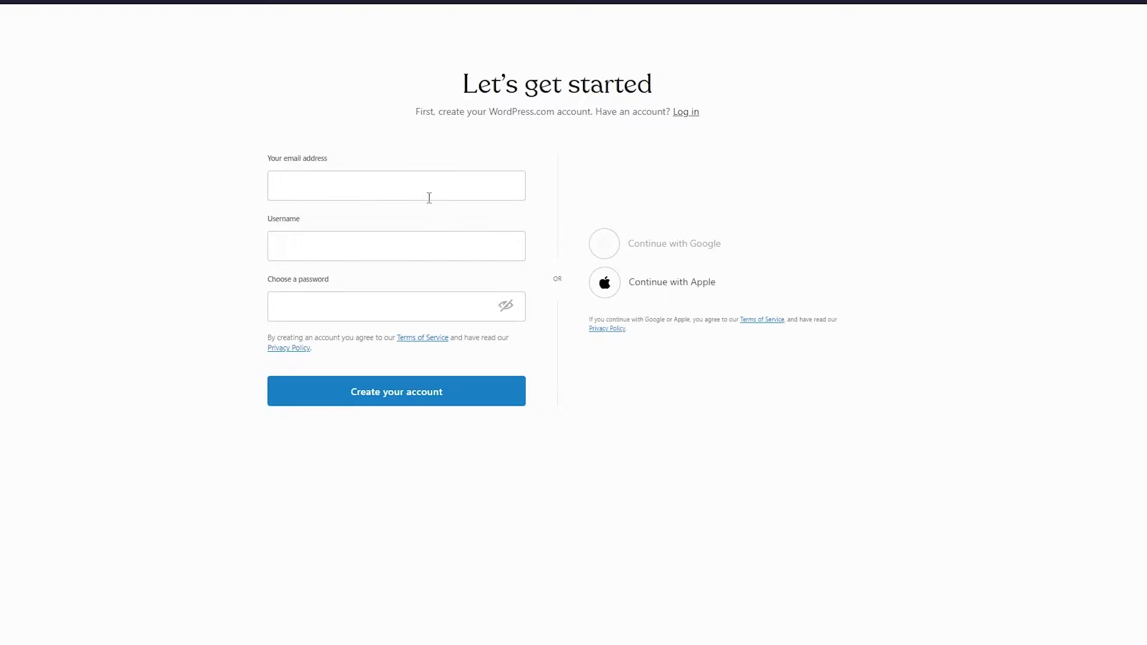
Step: Sign up with the pasted temporary email, a chosen username and a password
click(429, 198)
key(ctrl+v)
click(352, 244)
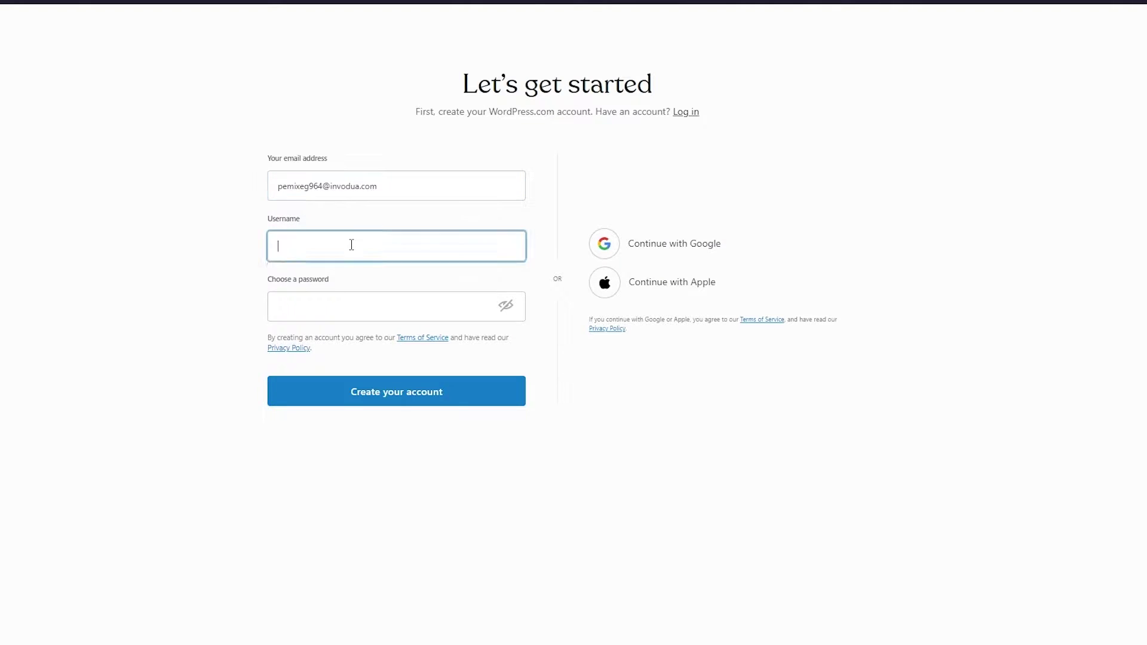
text(asjqjwebqwhjehuday64432)
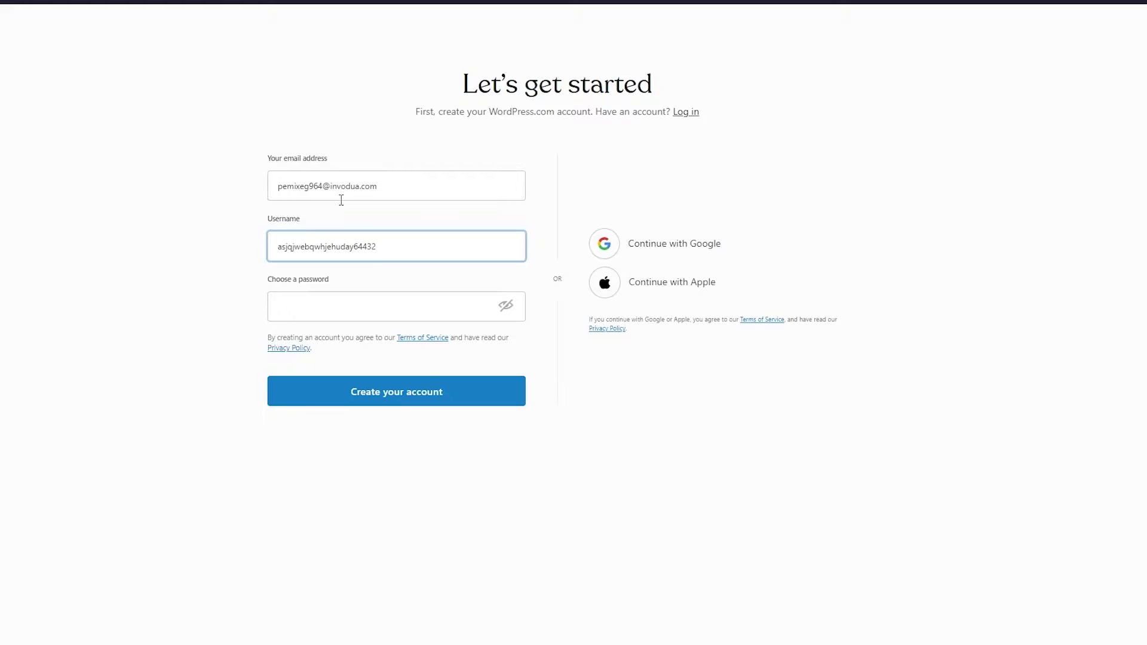
click(342, 304)
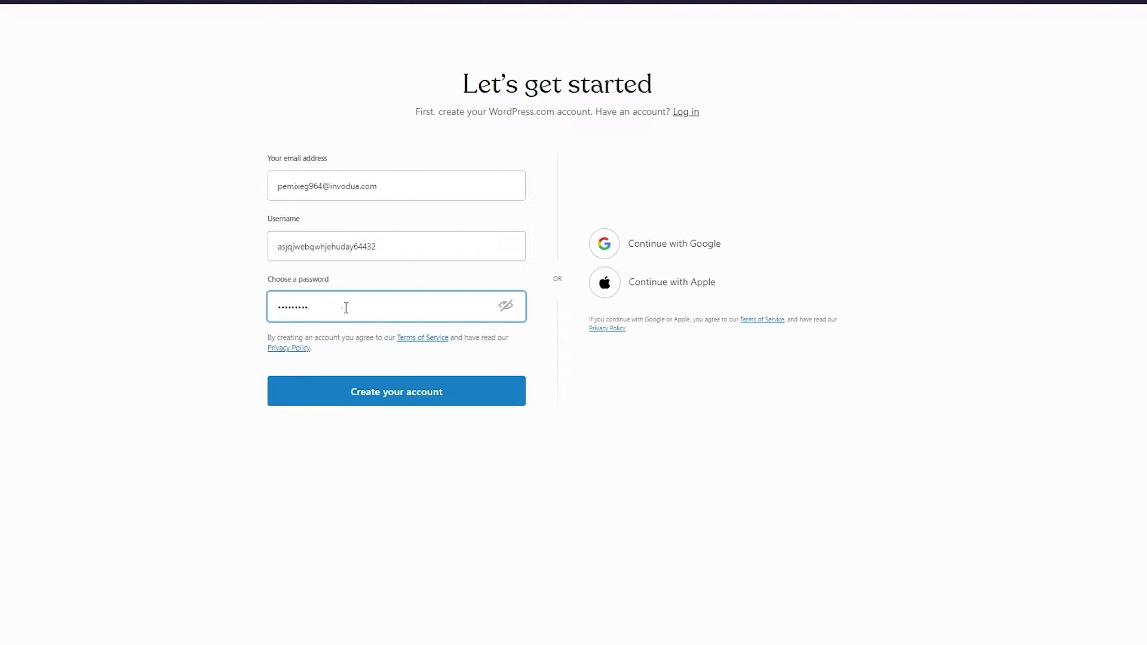
click(413, 399)
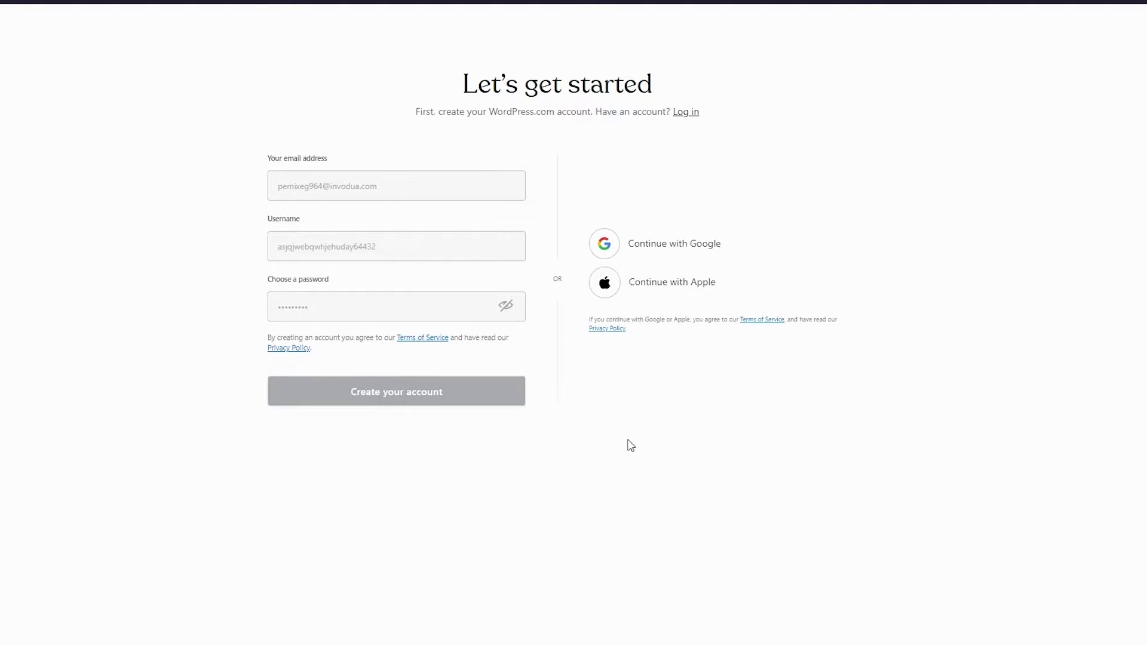
Step: Search domains for patry and select the free patry5.wordpress.com address
click(378, 164)
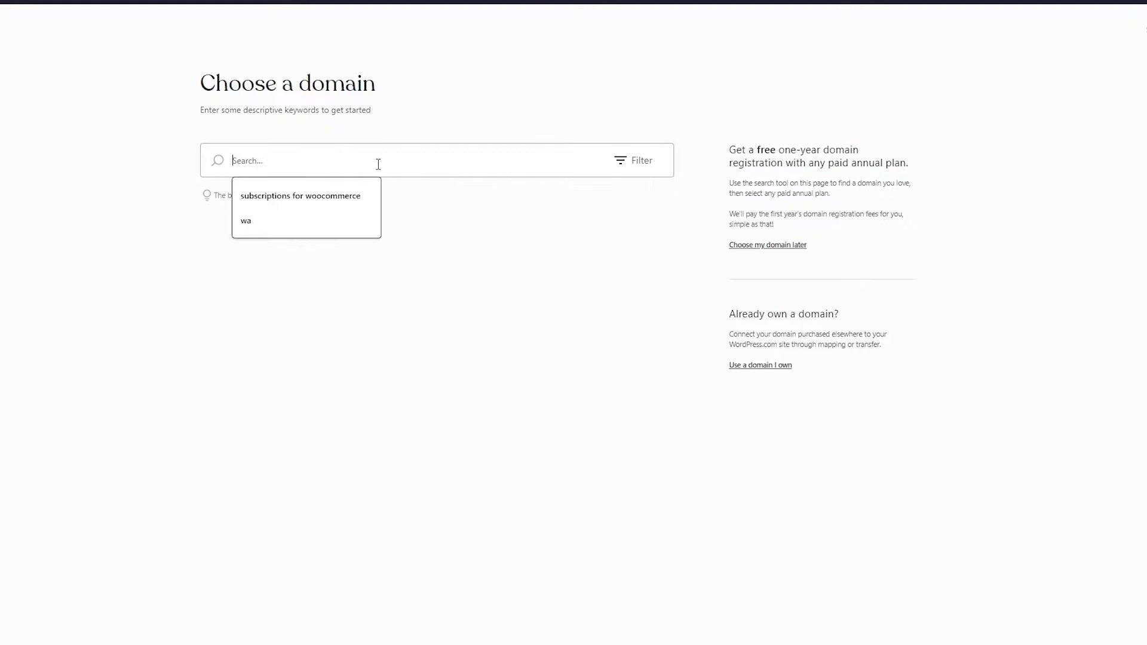
text(p)
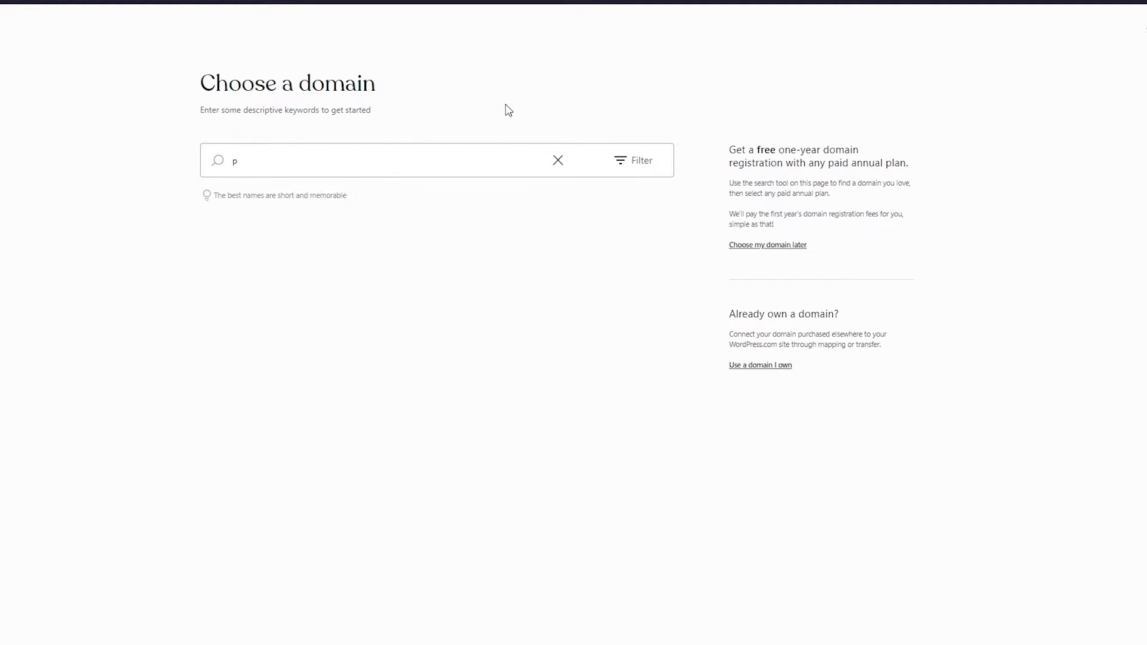
text(atry)
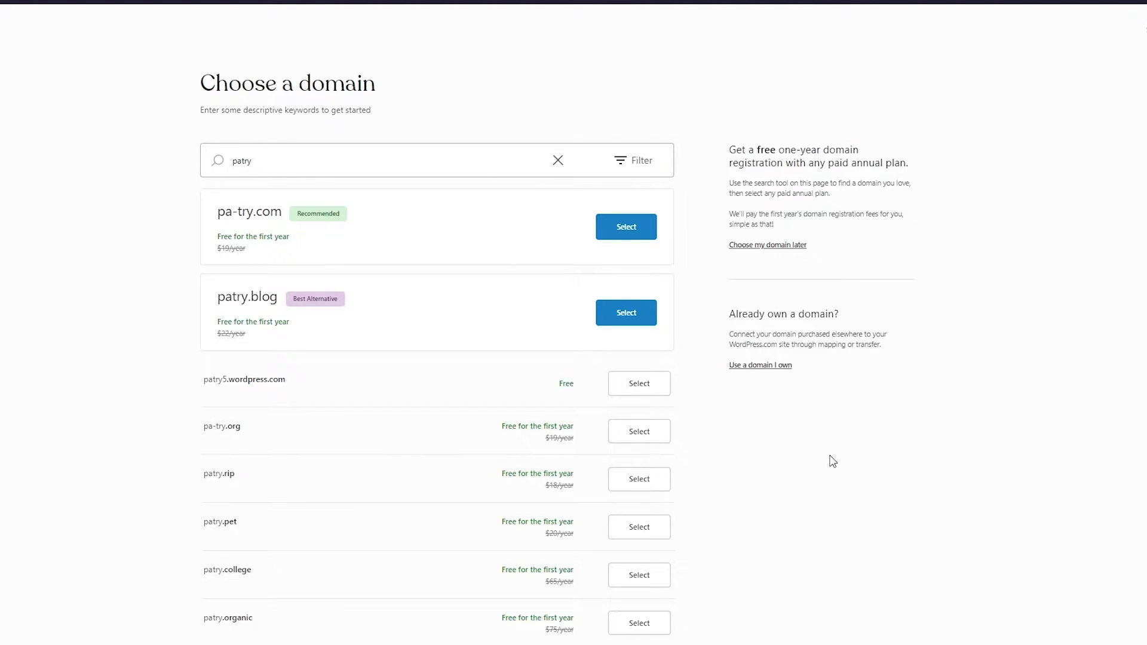
scroll(833, 461, down, 3)
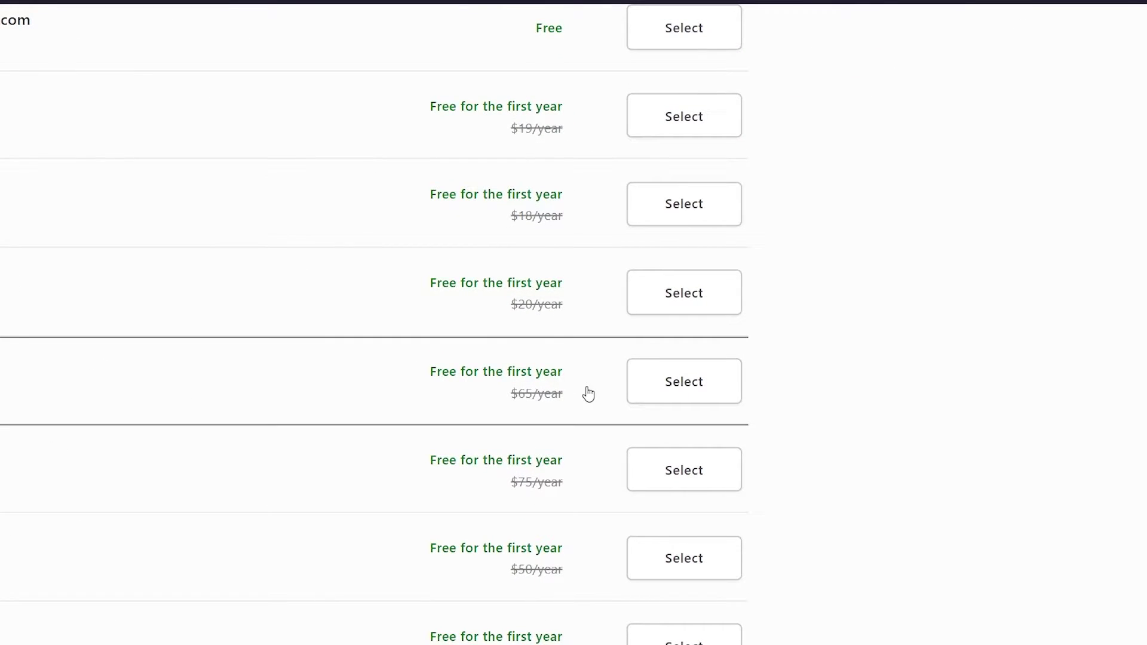
scroll(575, 447, down, 2)
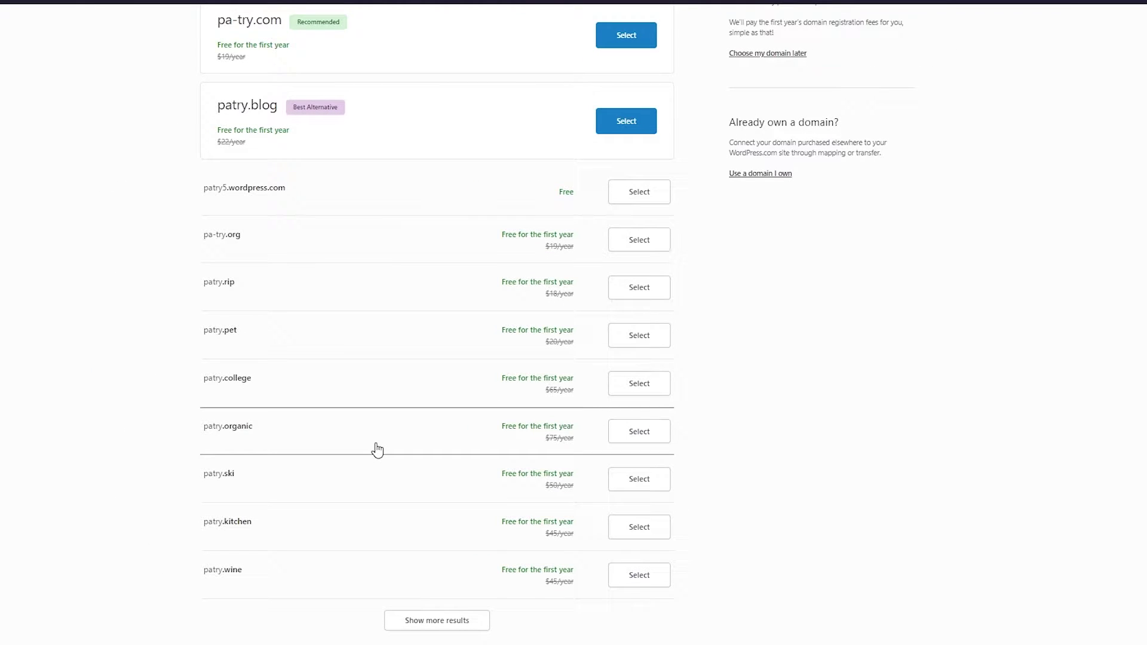
scroll(751, 430, up, 3)
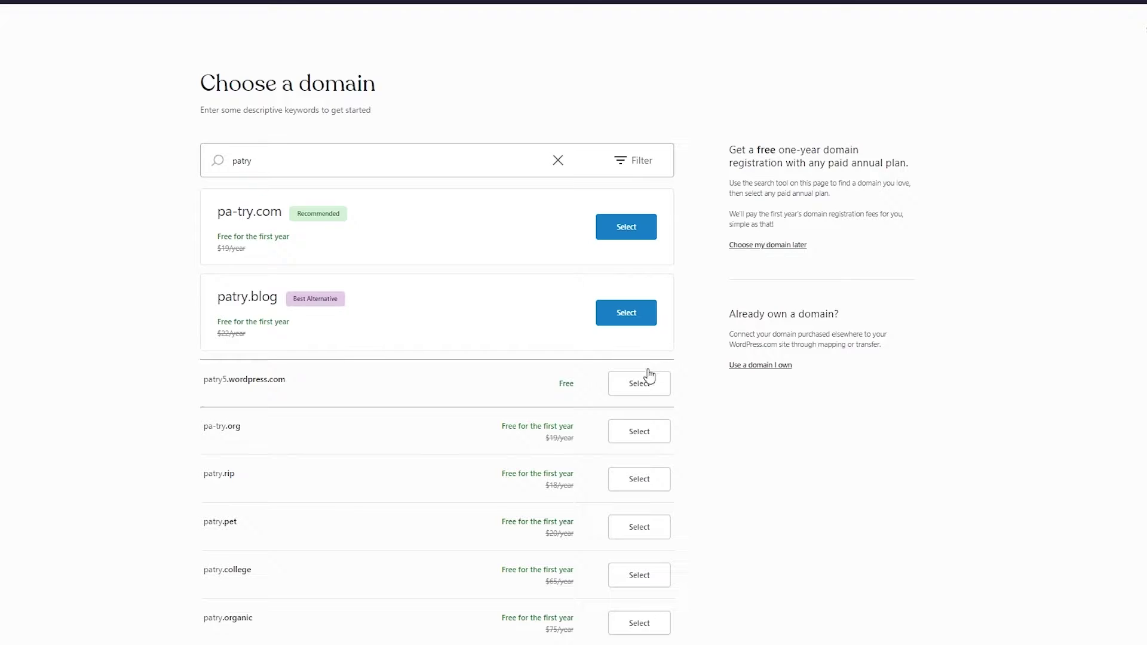
click(646, 389)
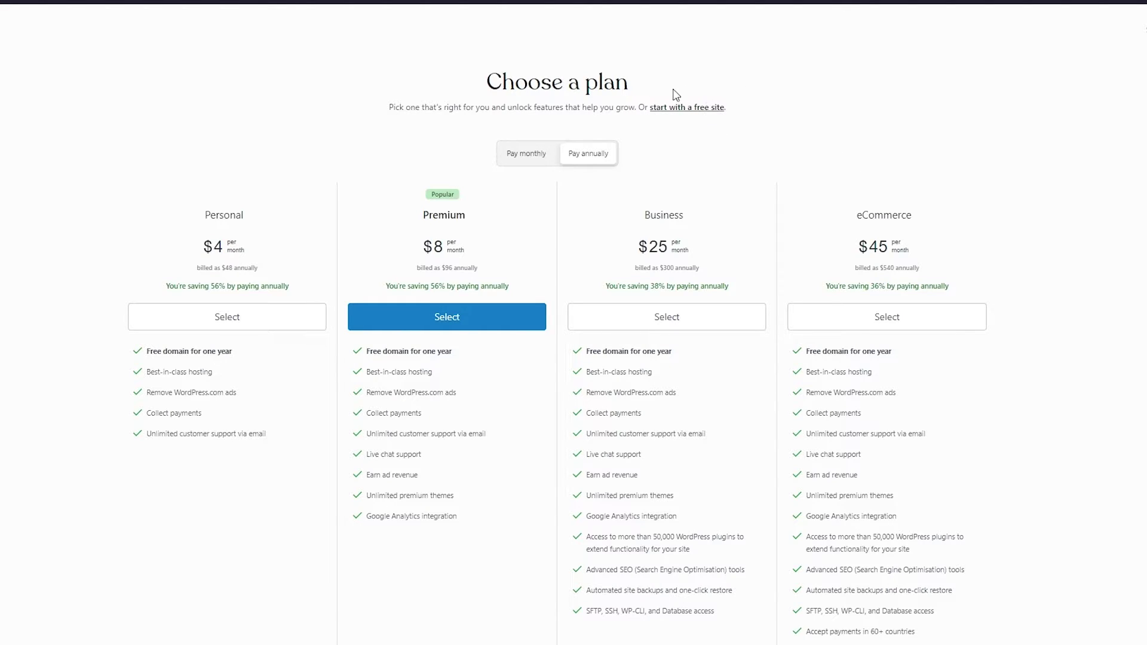
Step: Skip the paid plans and start with a free site
click(671, 110)
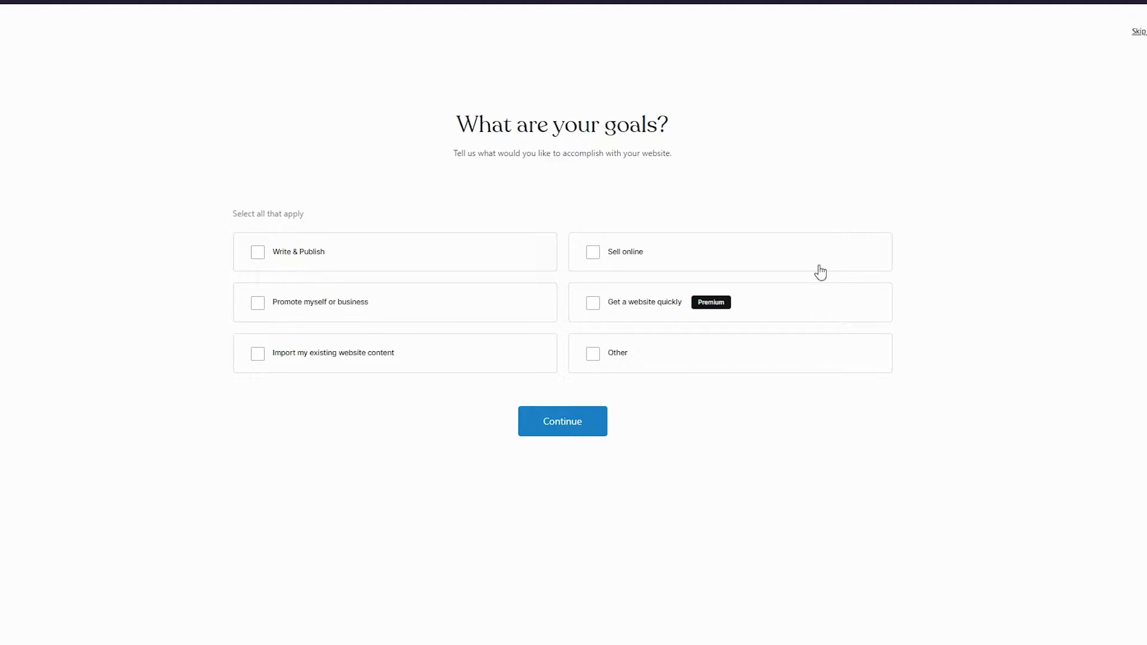
Step: Leave all site goals unchecked and continue to the My Home dashboard
click(668, 361)
click(666, 359)
key(Return)
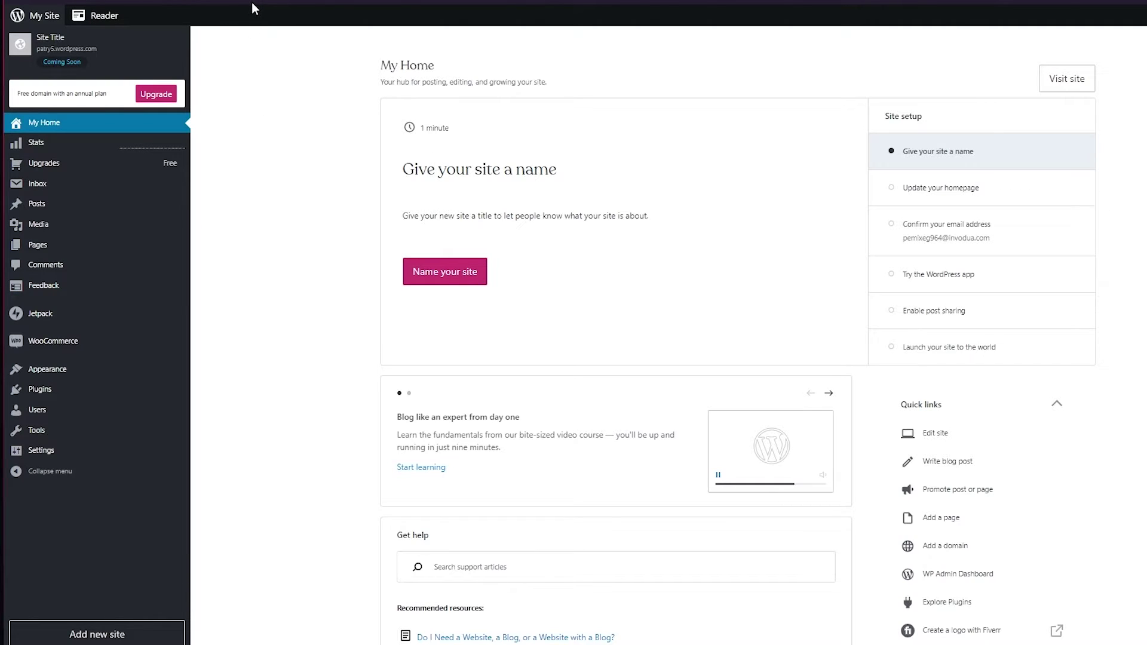
Step: Search the plugin directory for woocommerce, then open the sidebar's WooCommerce section
click(113, 397)
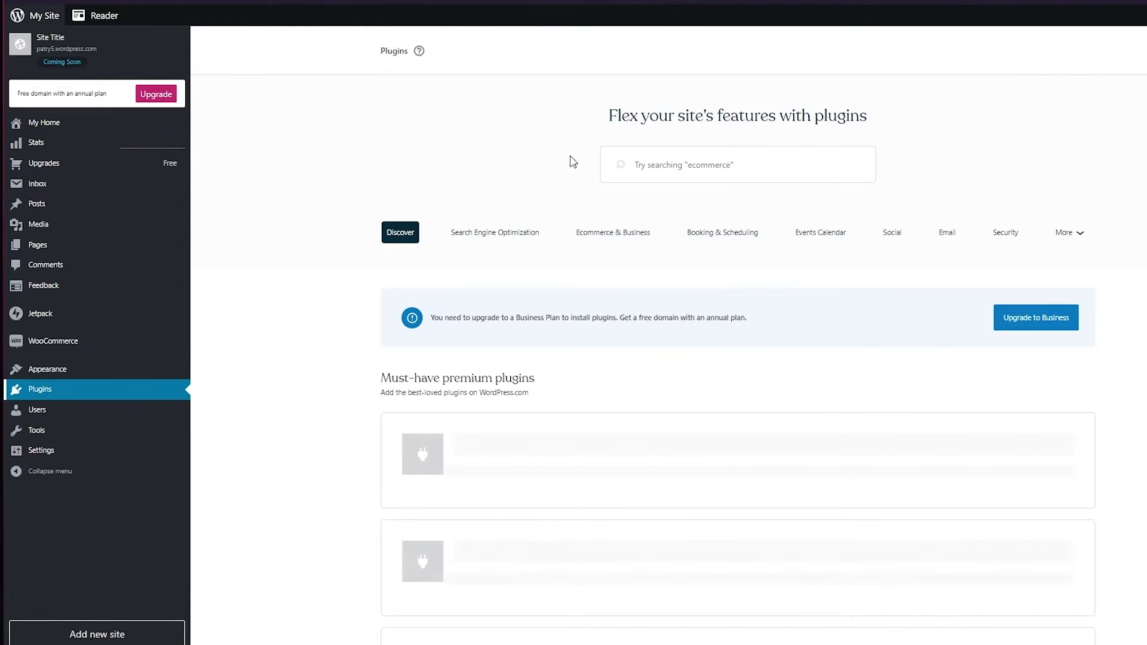
click(637, 162)
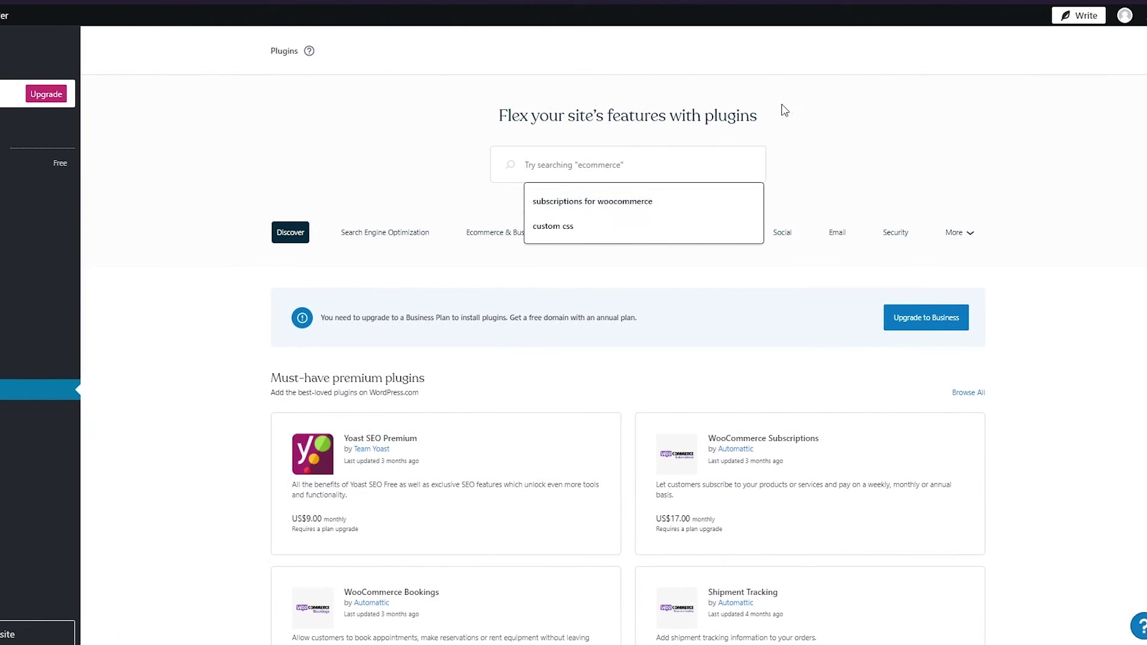
text(wwoo)
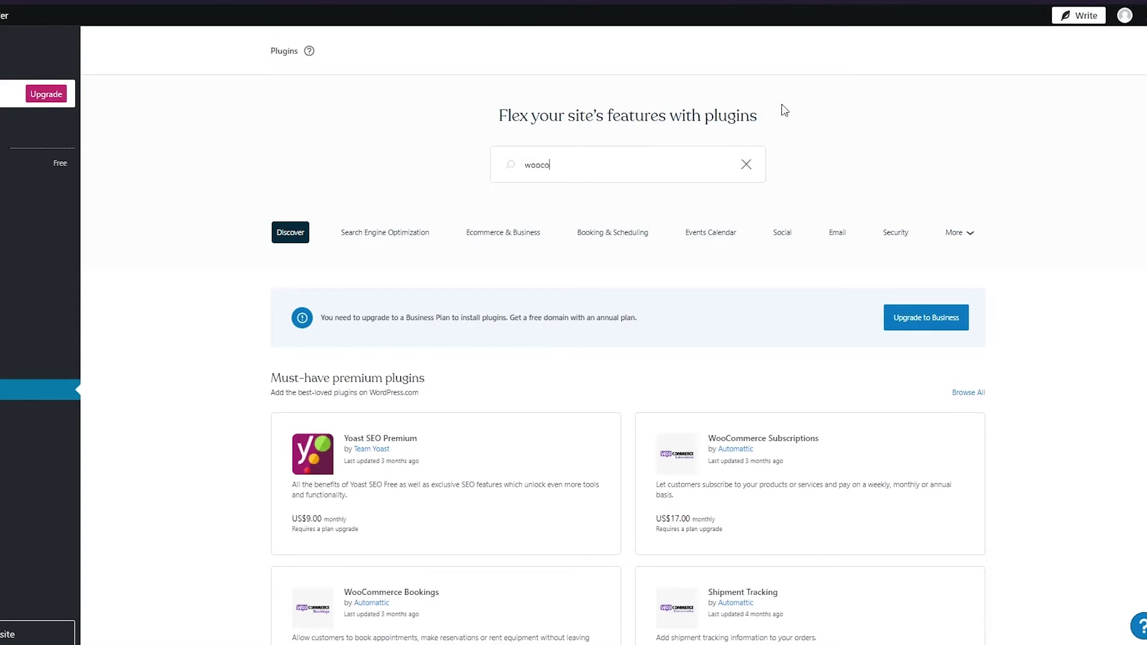
text(commerce)
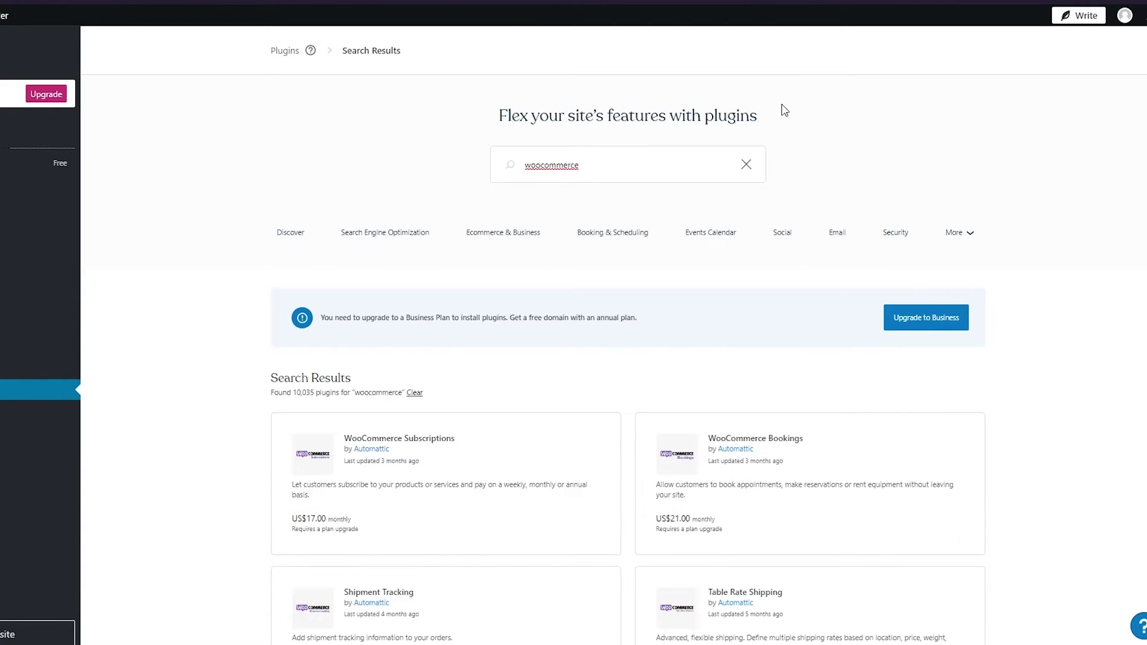
scroll(669, 271, down, 7)
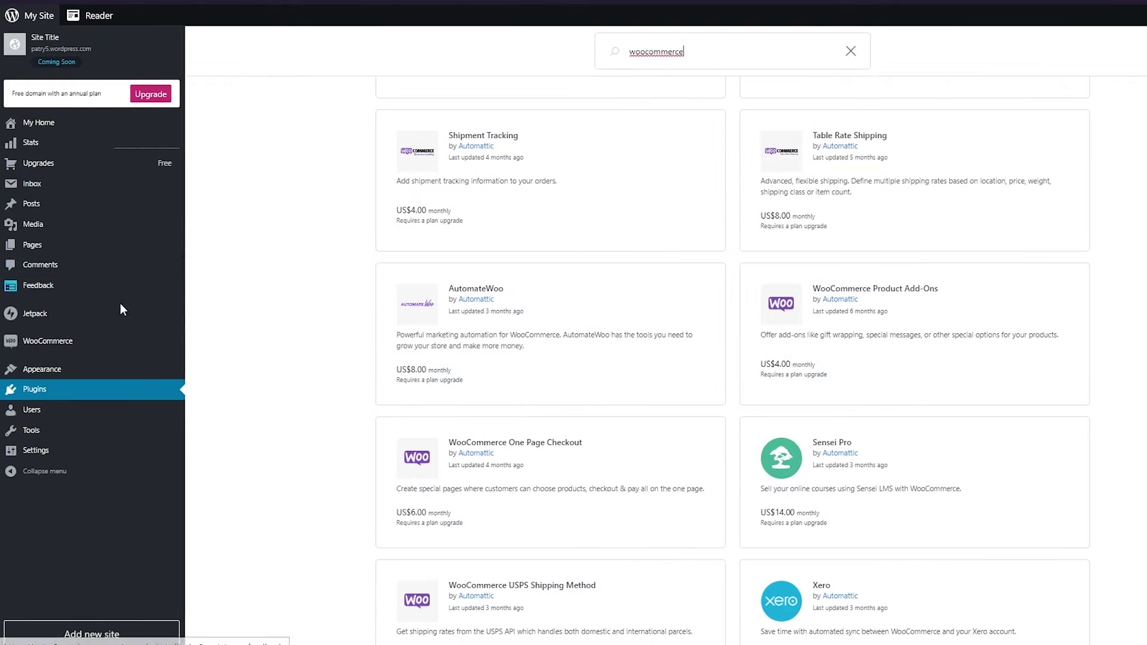
scroll(50, 347, up, 8)
click(50, 344)
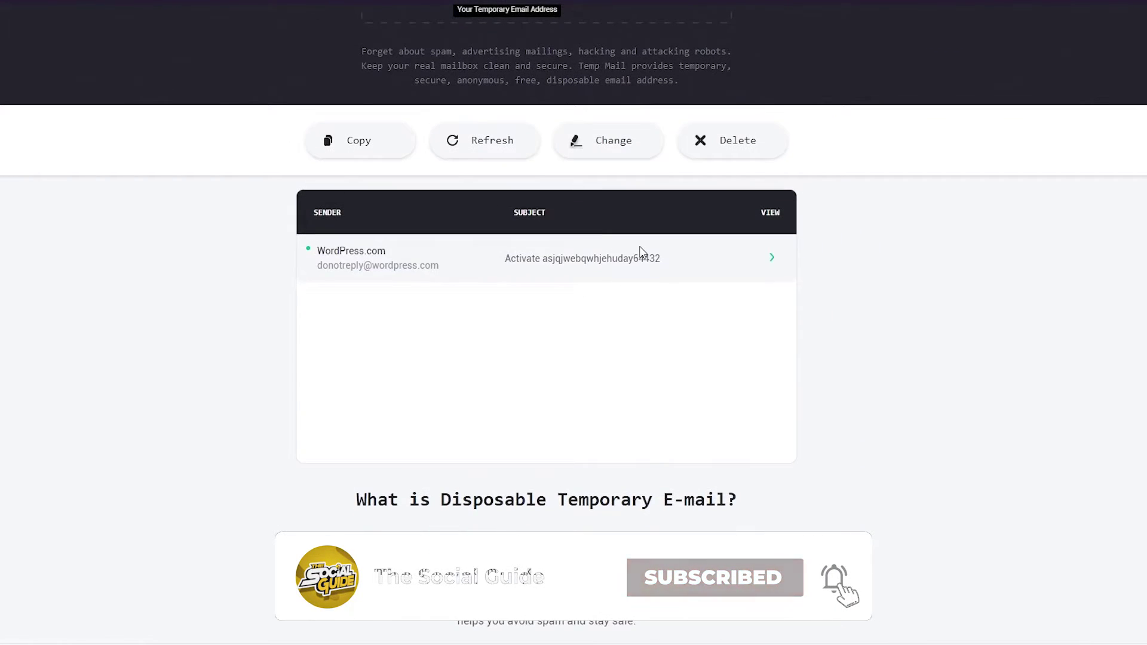
Step: Open the WordPress.com activation email in Temp Mail and confirm the email address
click(611, 253)
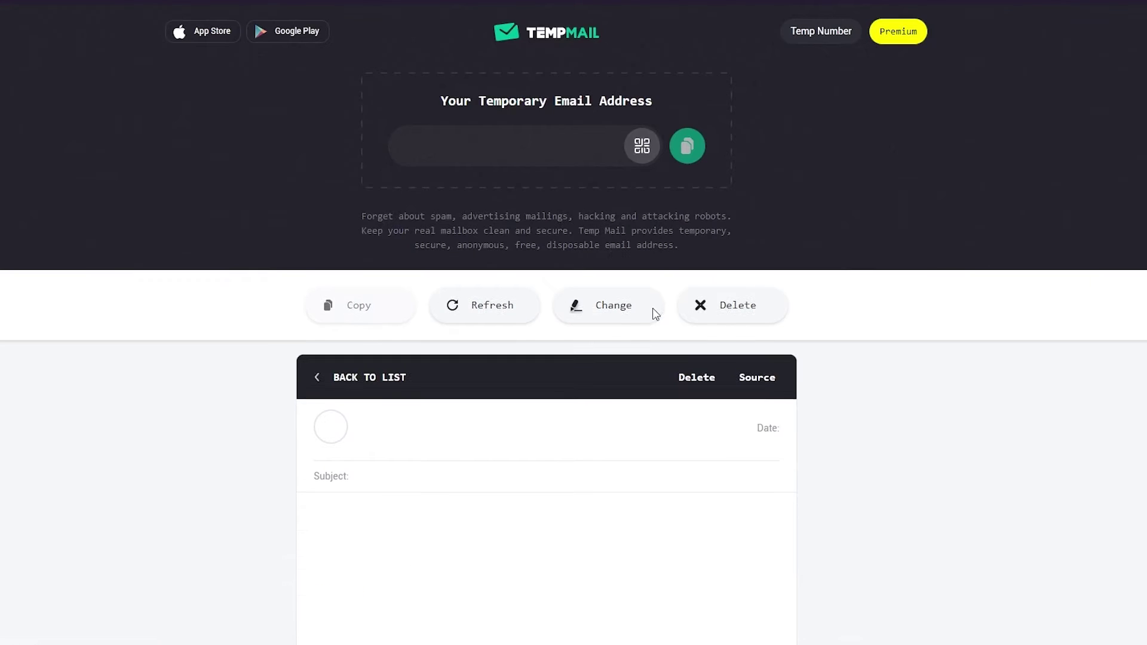
scroll(538, 418, down, 5)
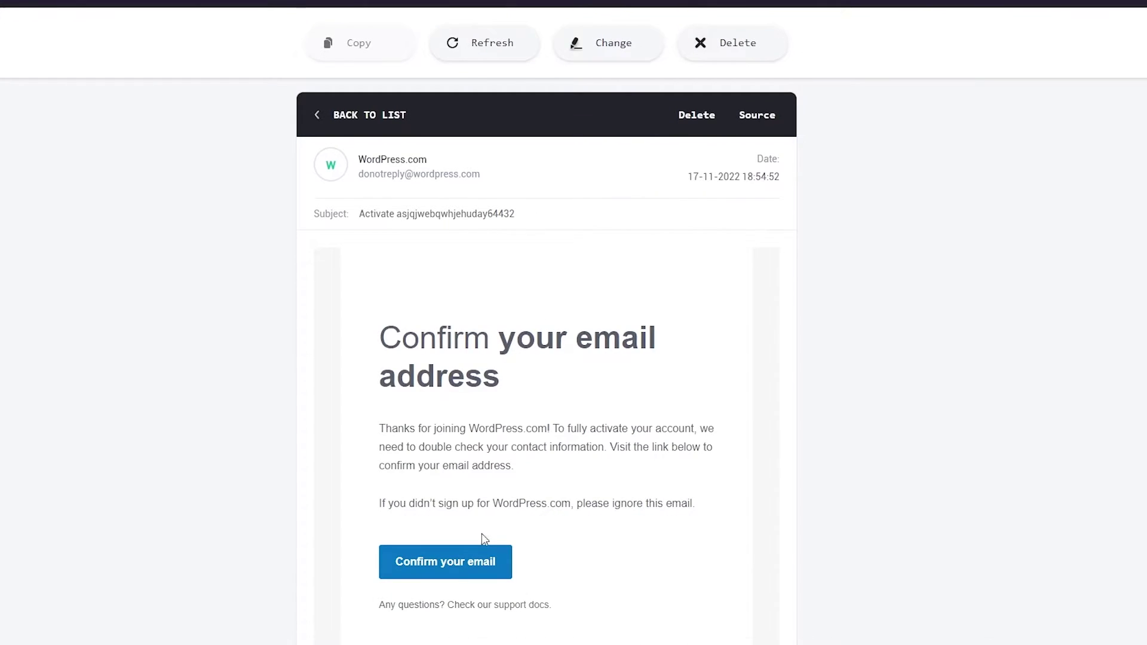
click(456, 559)
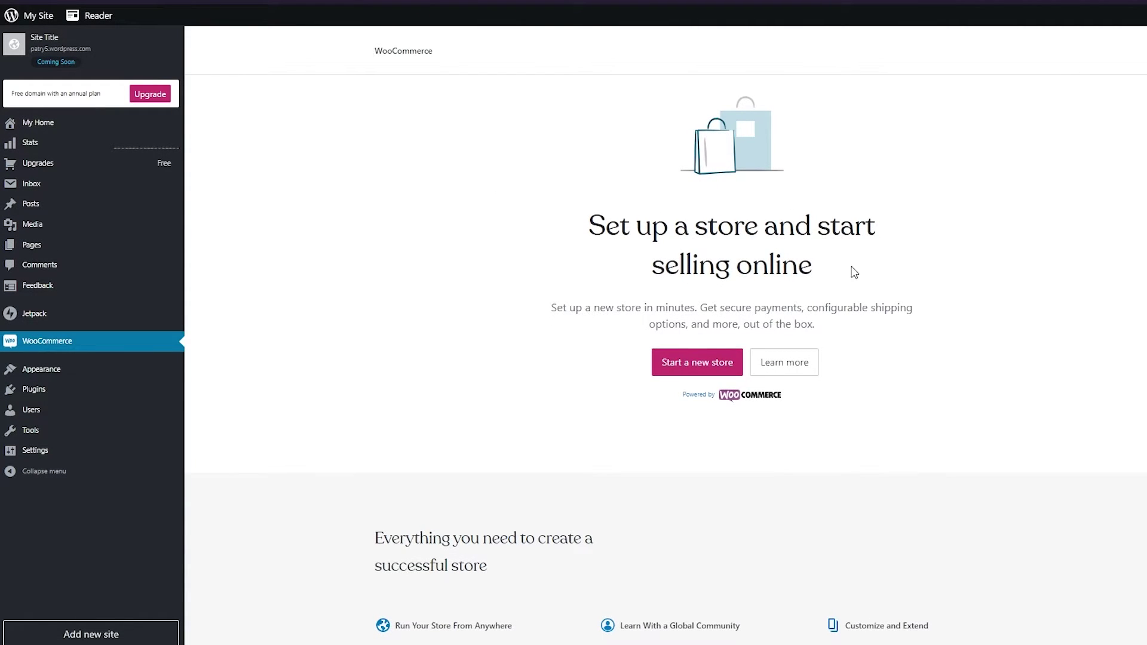
Step: Start a new store and enter both address lines, Atlanta as city, and the postcode
click(671, 362)
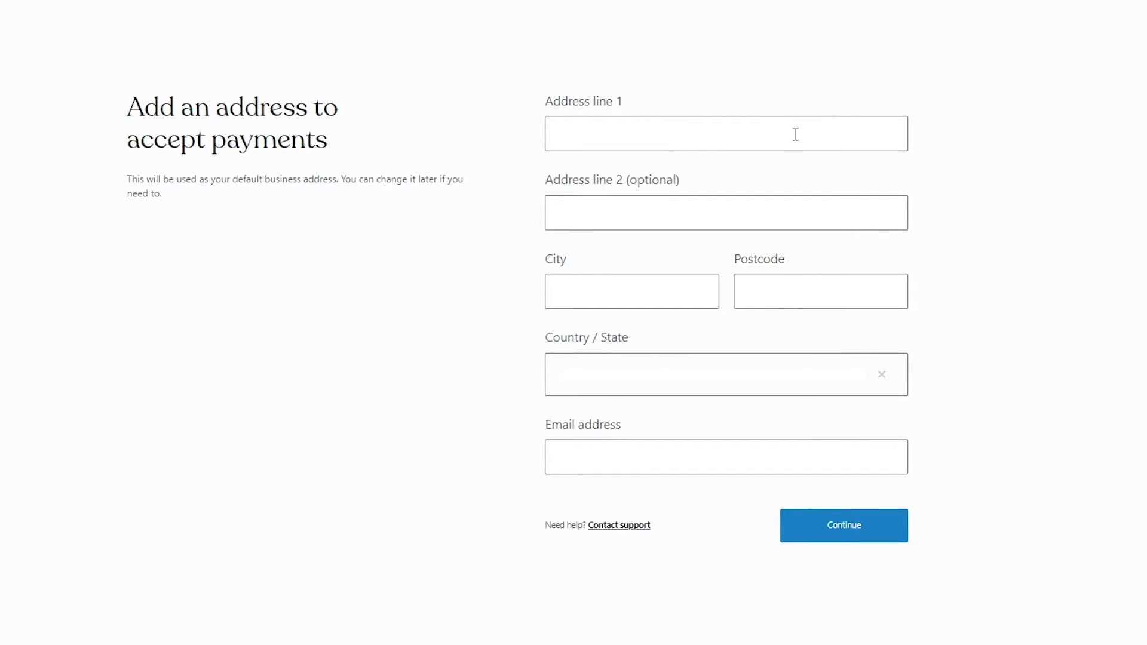
click(746, 123)
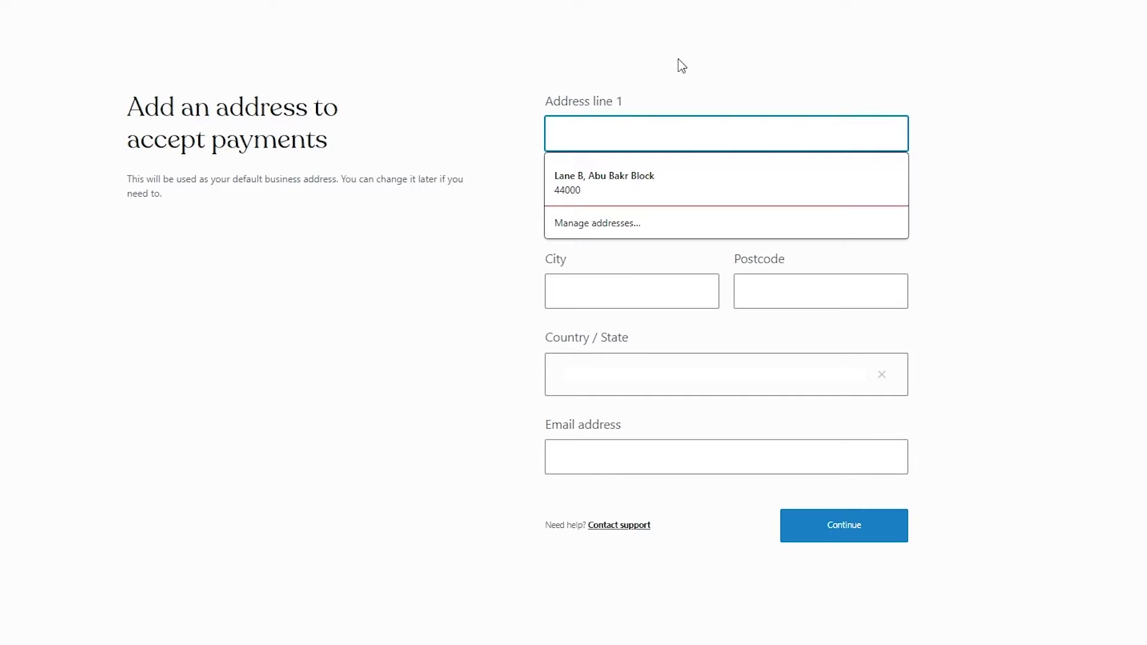
text(auroa )
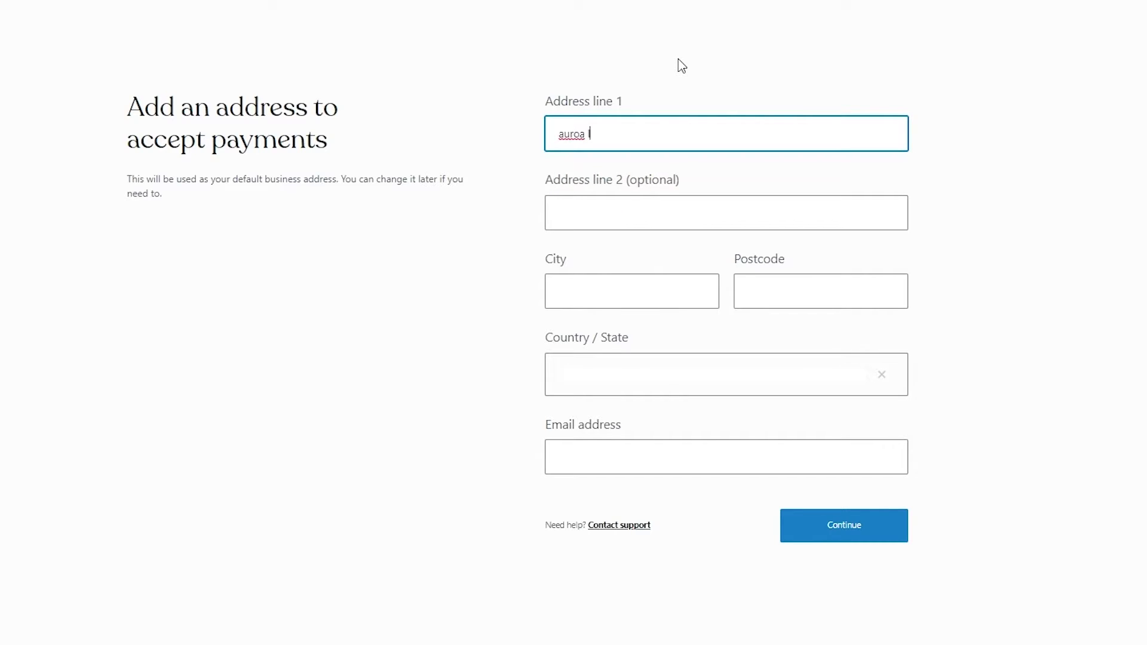
text(lane)
click(608, 202)
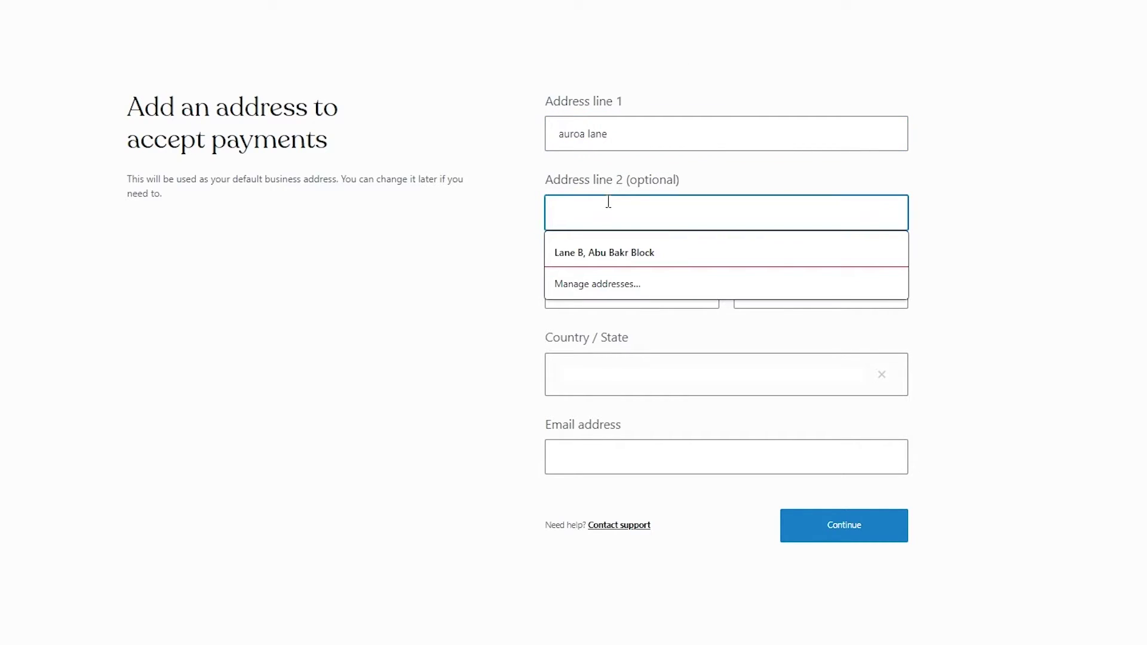
text(23 street)
click(581, 297)
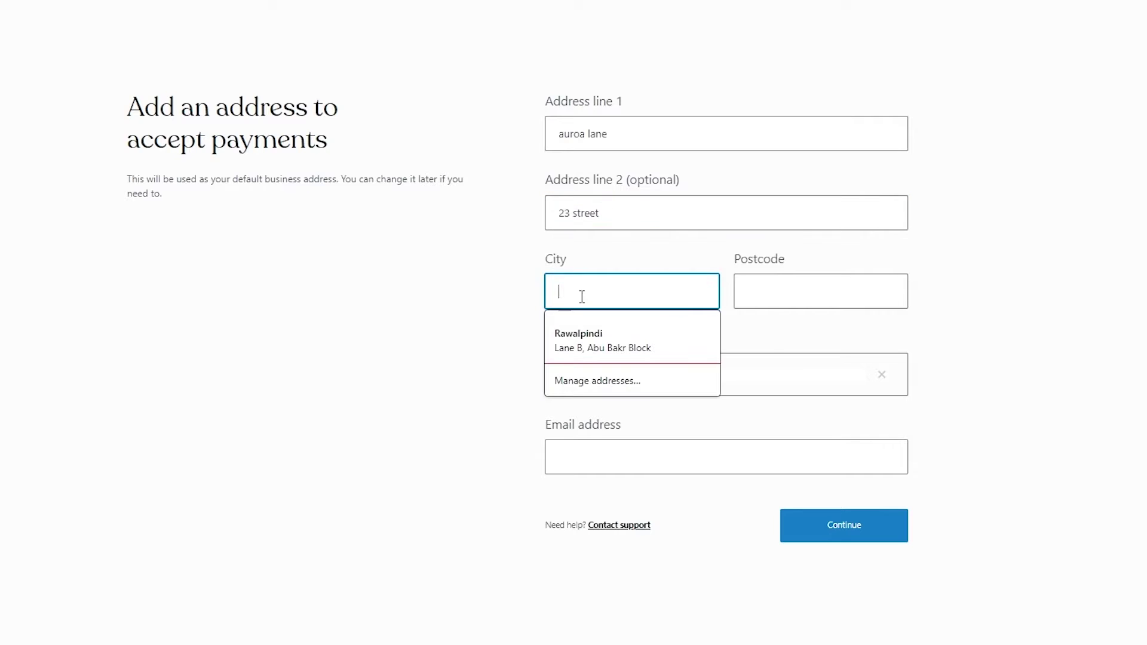
text(Atlanta)
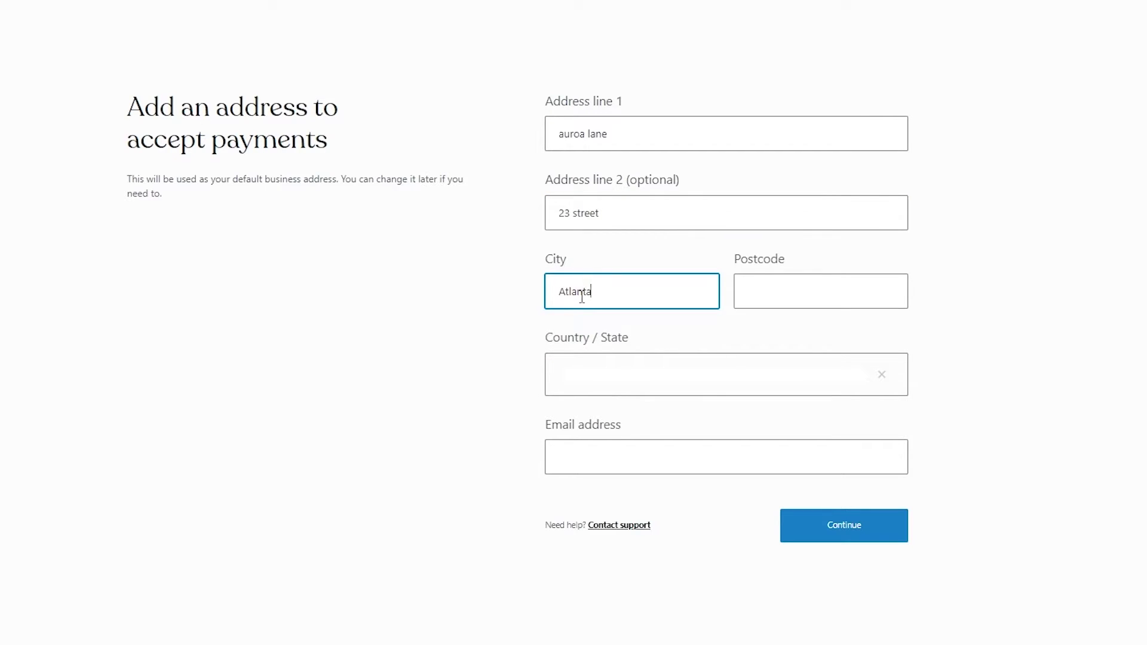
click(812, 291)
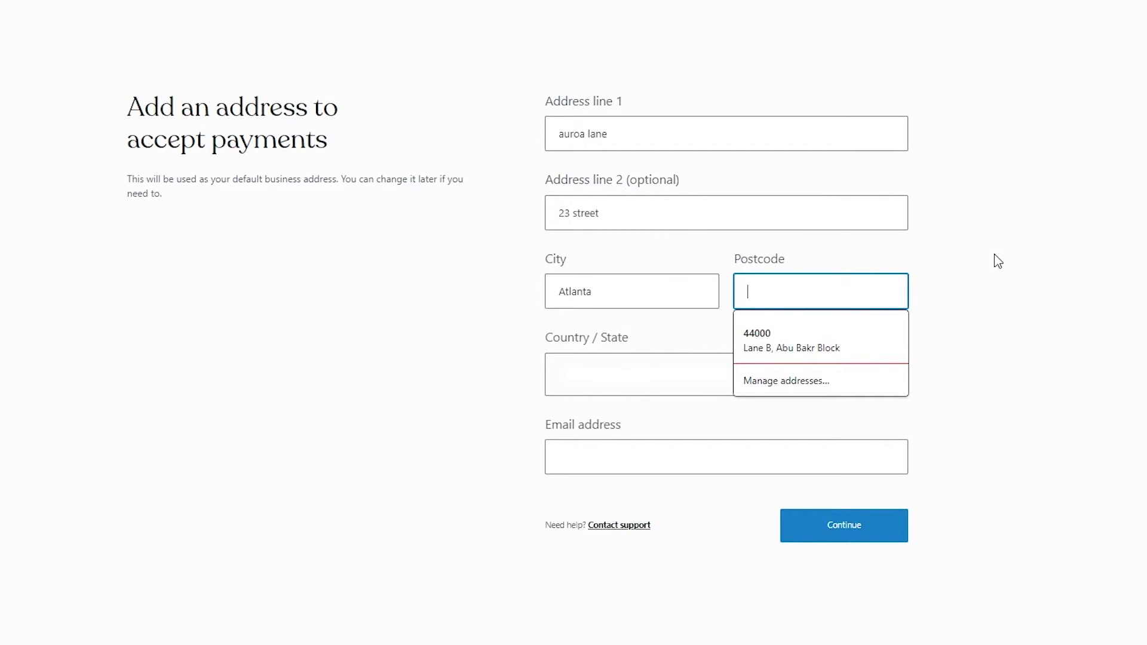
text(143007)
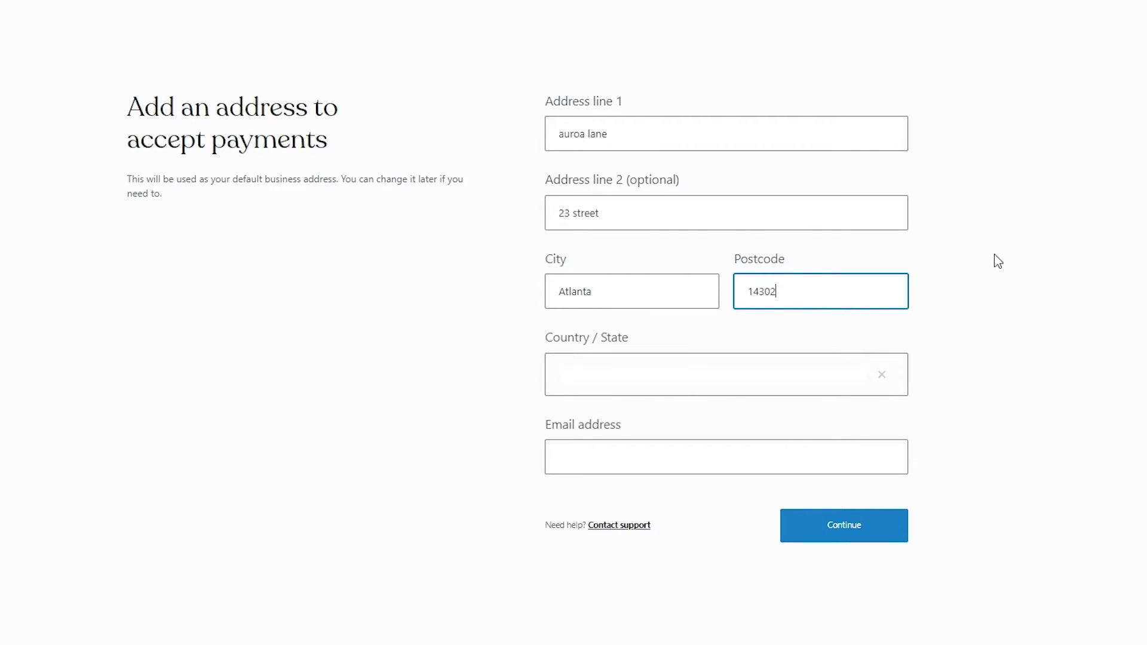
Step: Paste the temporary email from Temp Mail into the email field and submit the address
click(755, 379)
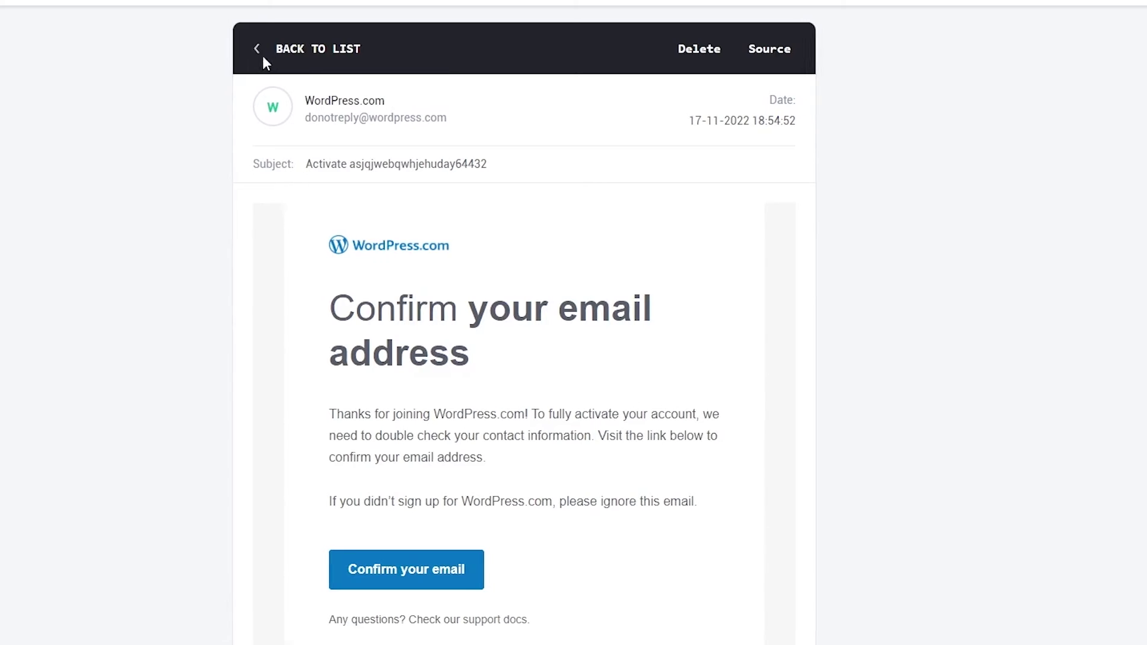
click(291, 53)
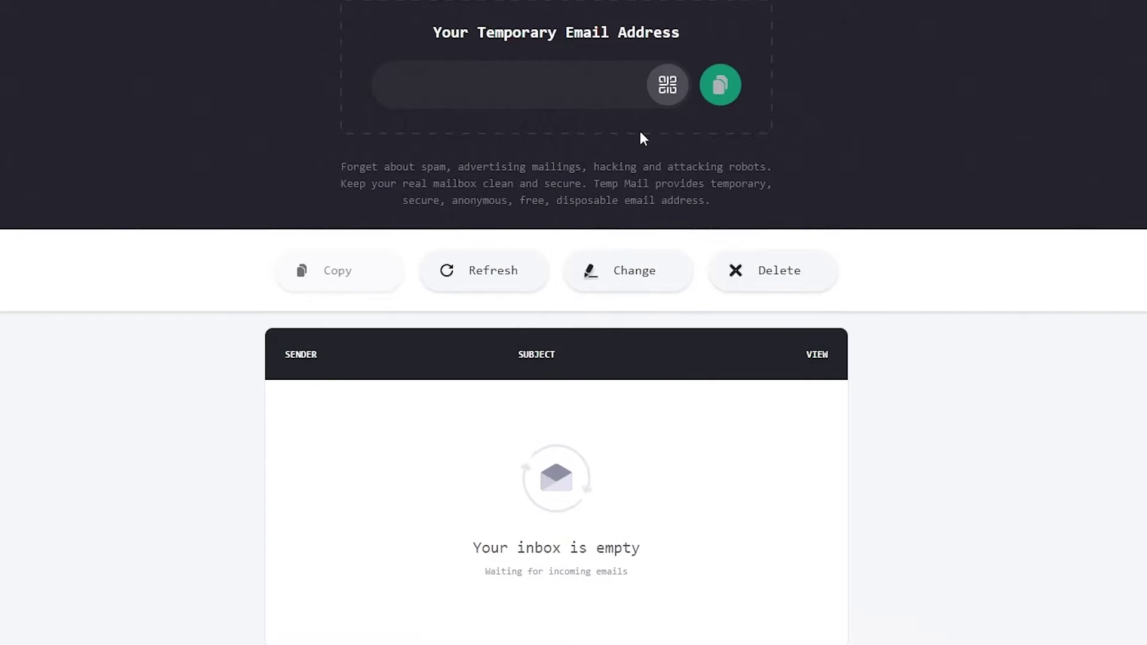
click(721, 87)
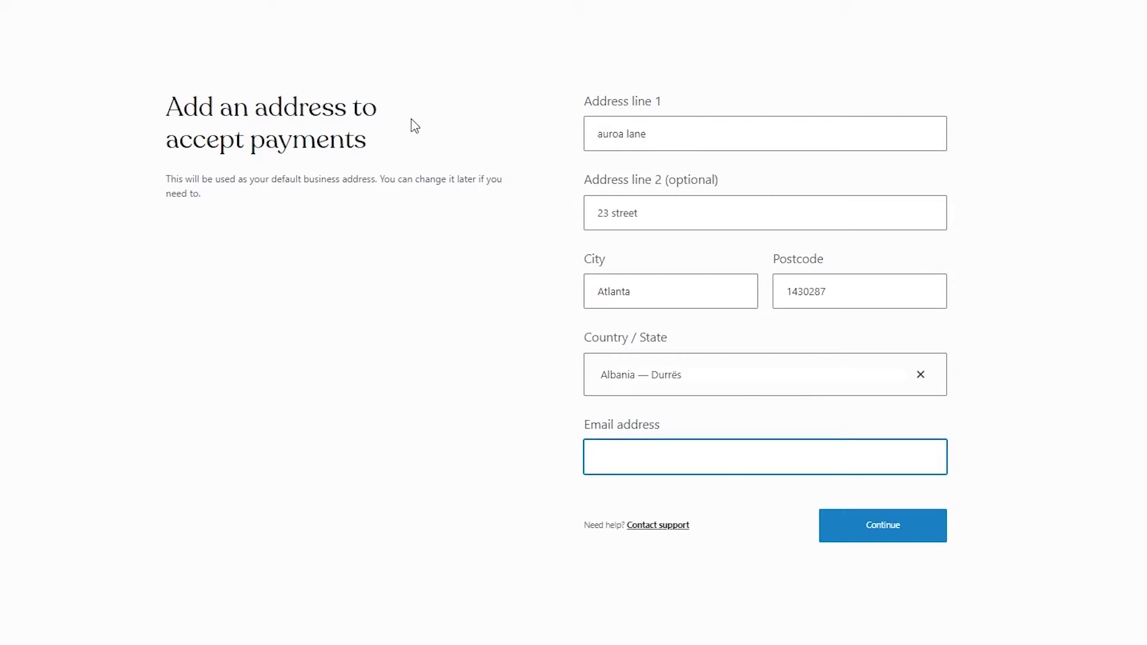
key(super+v)
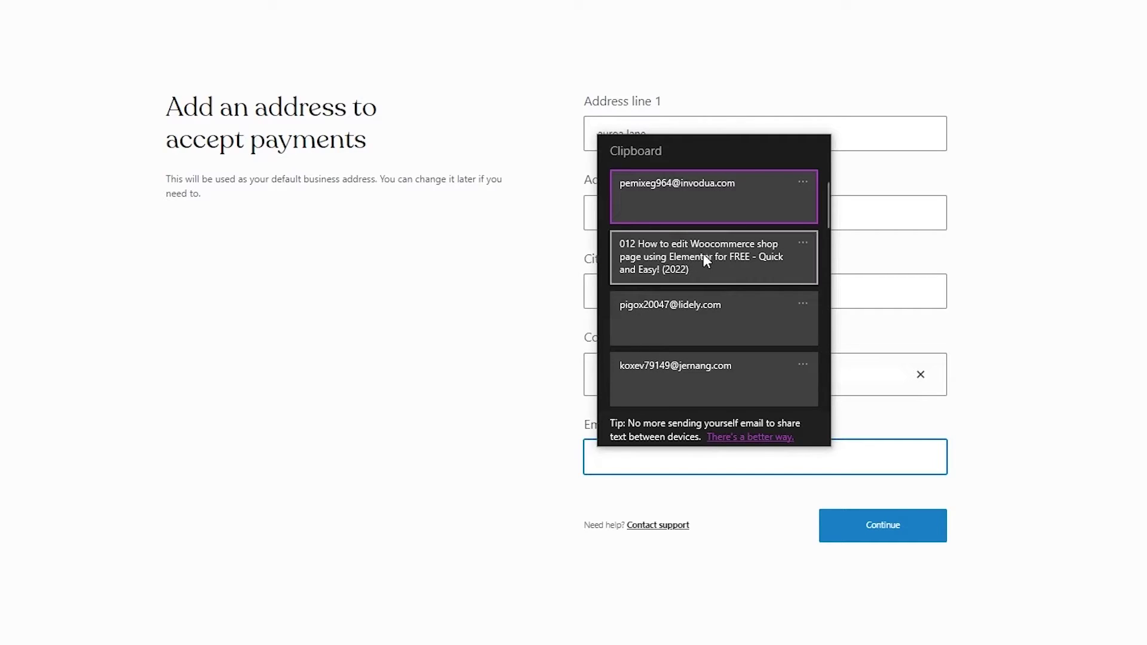
click(729, 190)
click(902, 541)
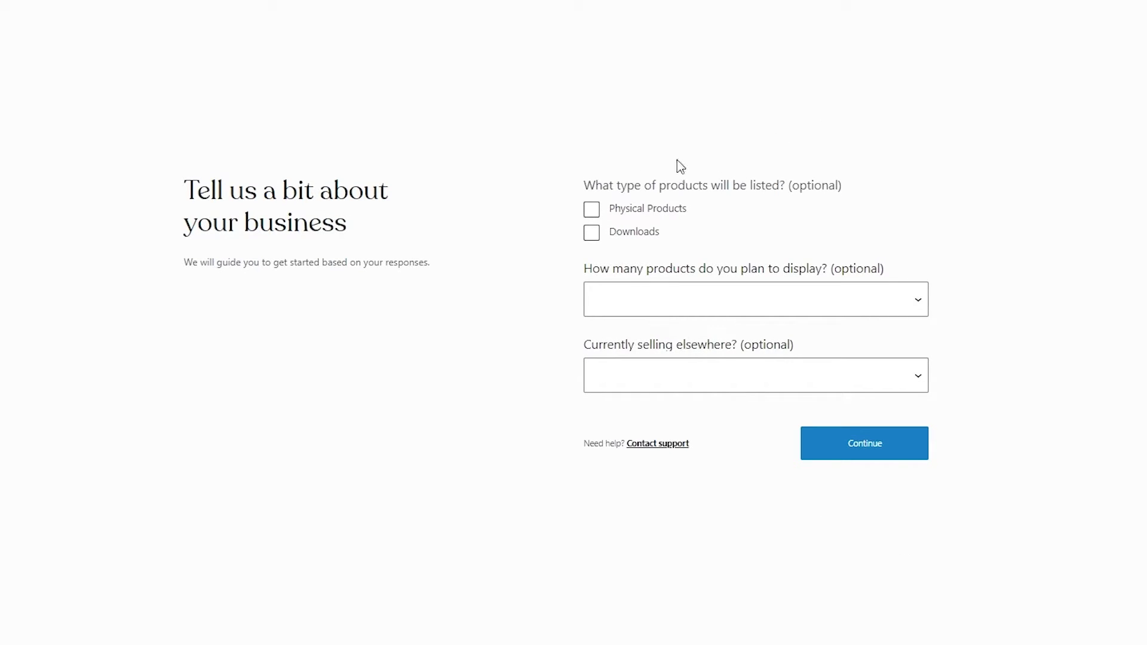
Step: Choose Physical Products and Downloads, 1-10 products, selling elsewhere on Shopify, and submit
click(590, 210)
click(592, 233)
click(674, 301)
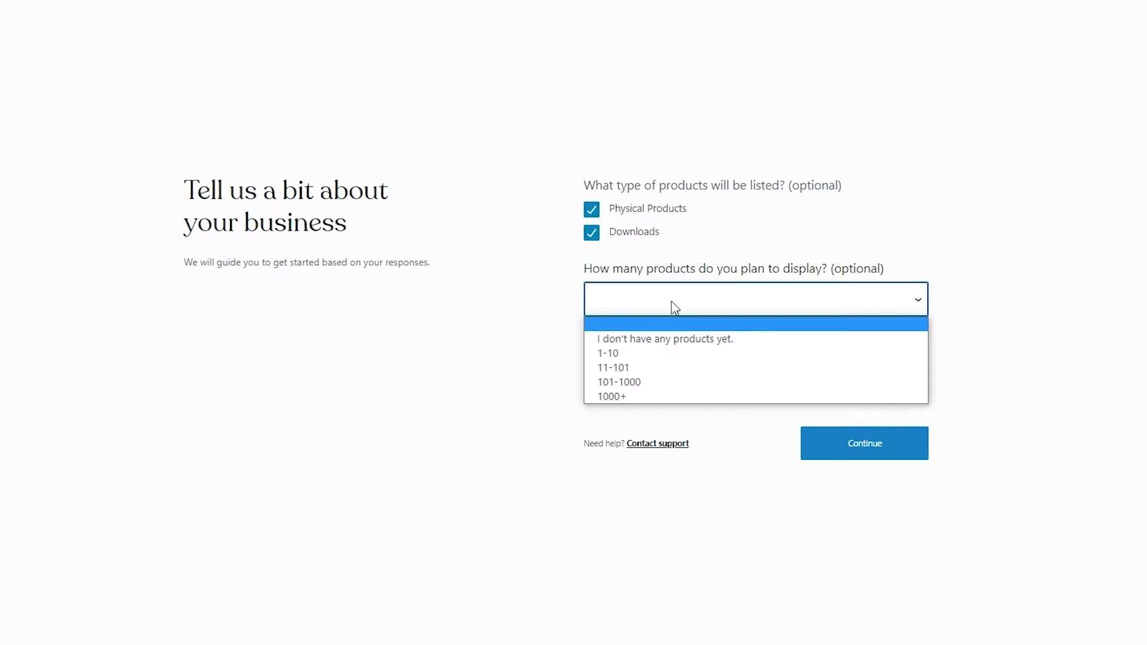
click(671, 356)
click(702, 374)
click(653, 429)
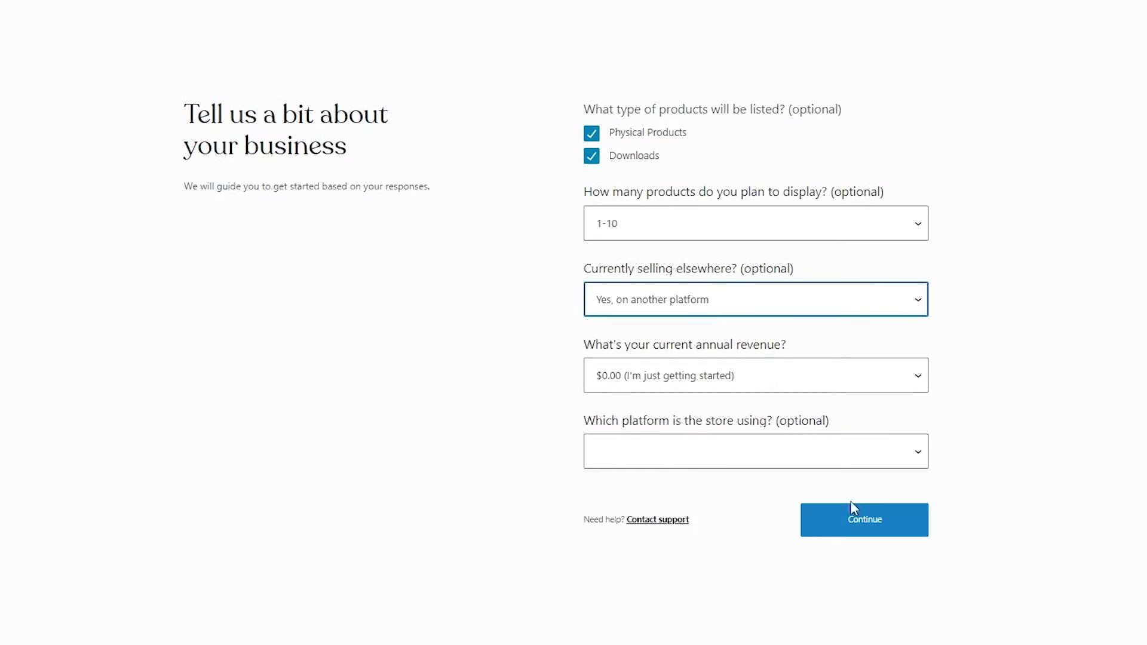
click(681, 455)
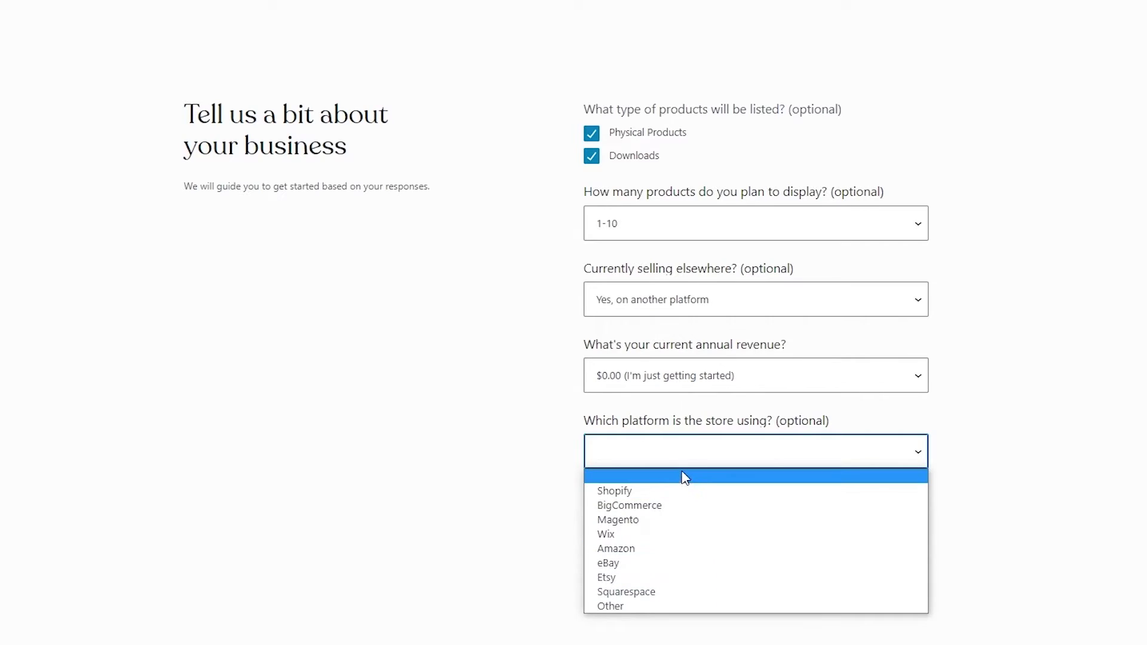
click(665, 489)
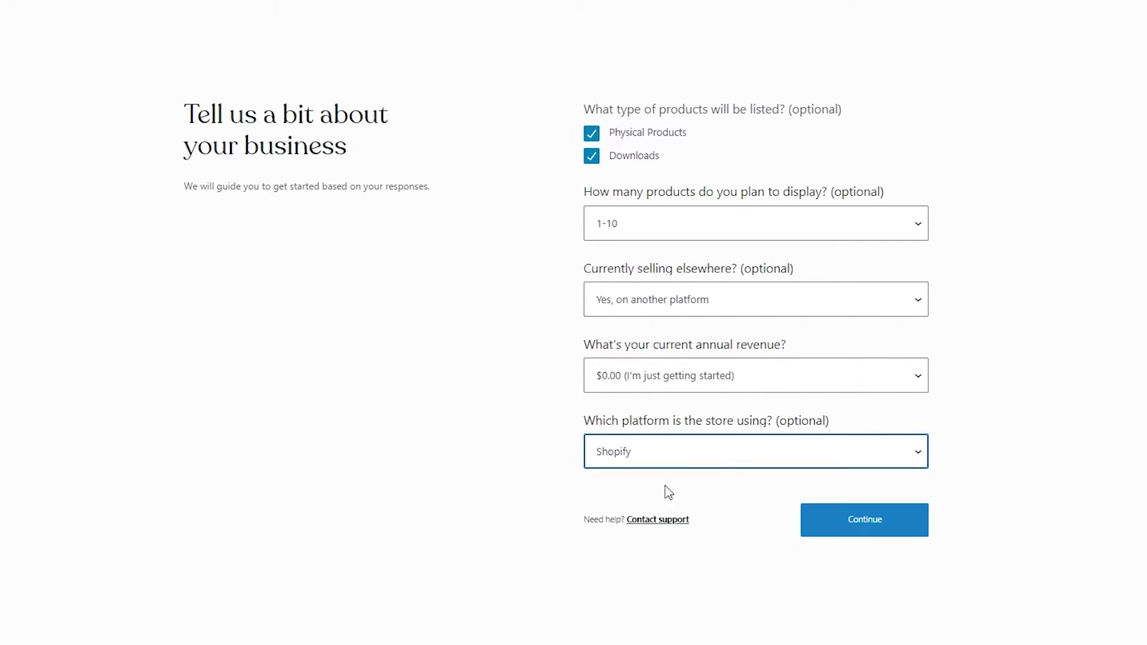
click(814, 452)
click(825, 477)
click(854, 519)
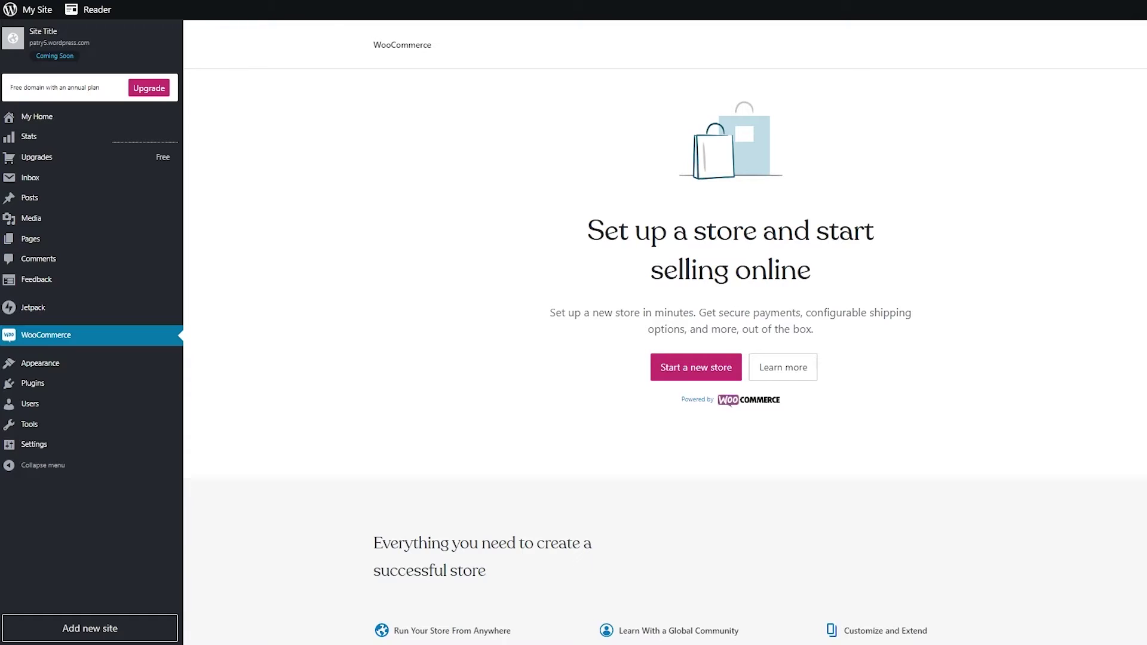
Step: Search the web for woocommerce and open the official WooCommerce site result
click(36, 116)
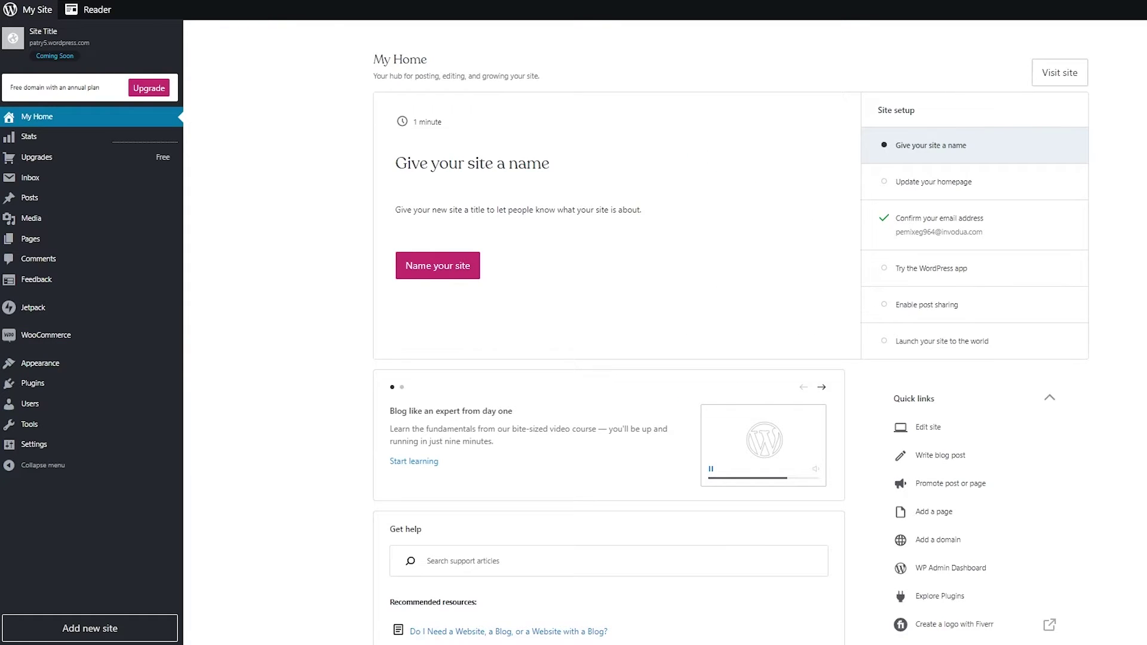
key(ctrl+l)
text(woocommerc)
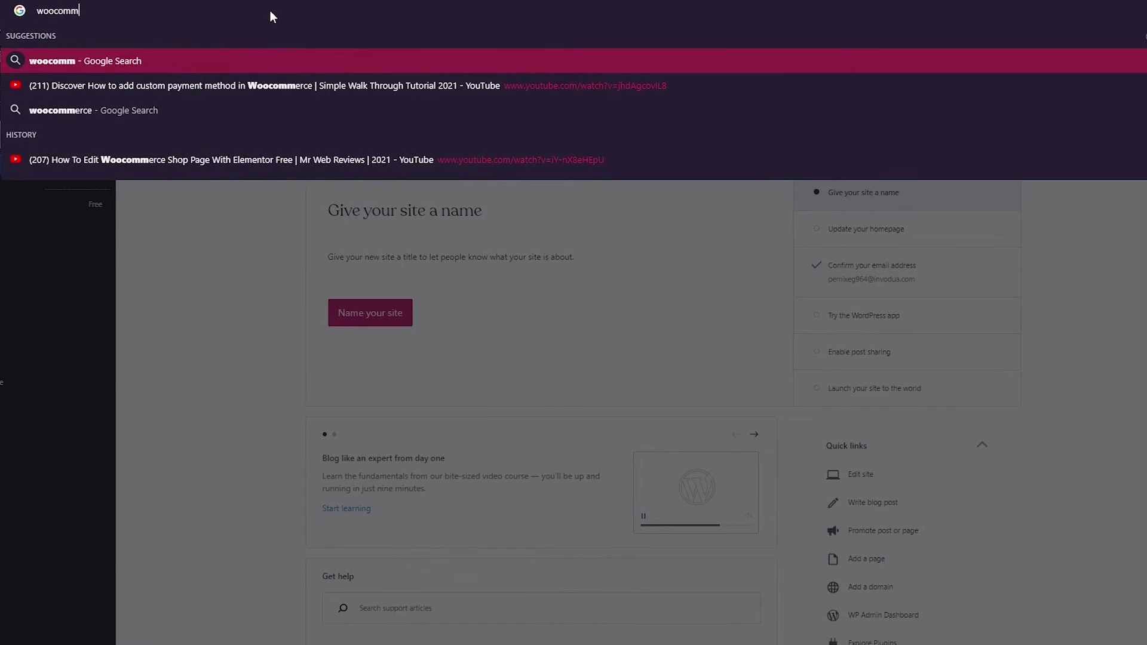
text(e)
key(Return)
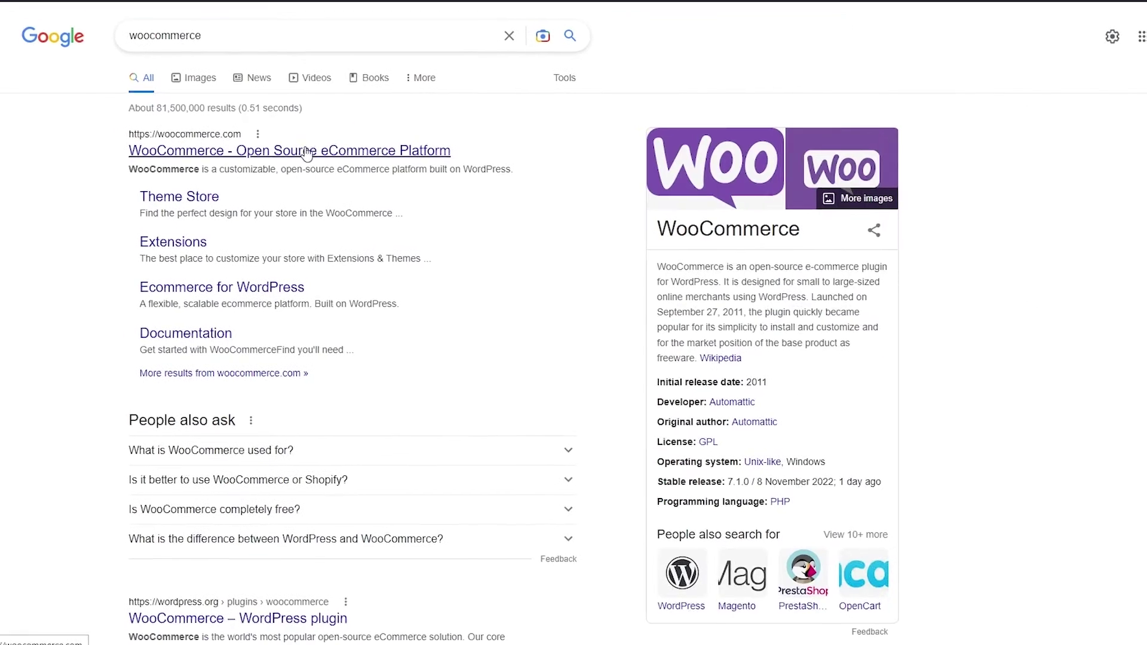
click(450, 148)
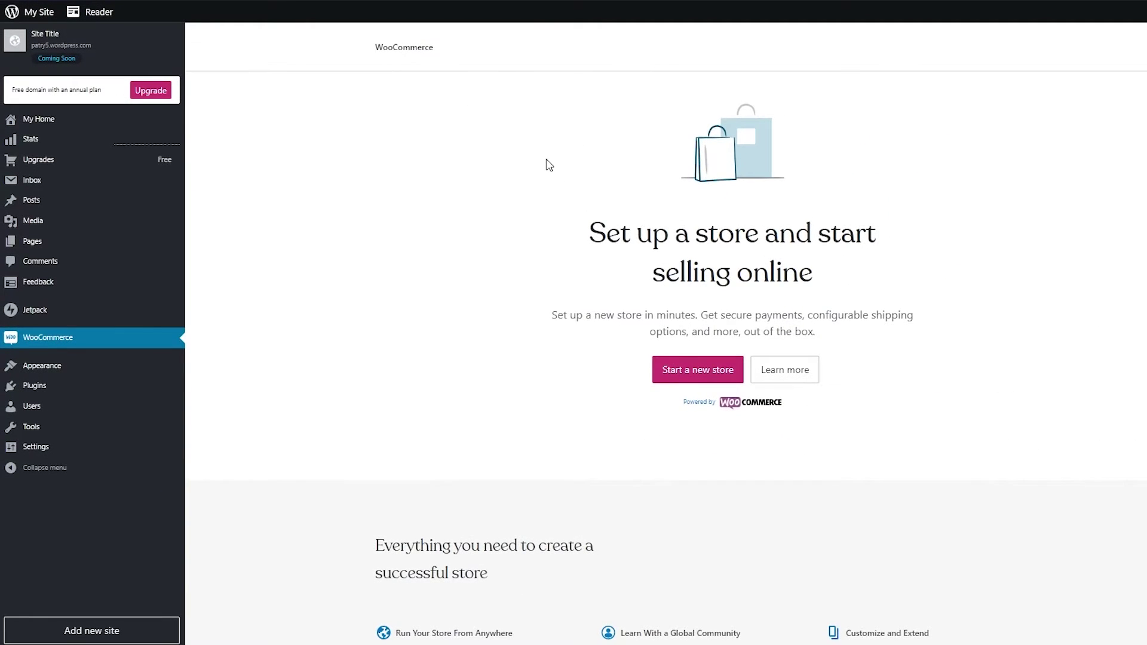
Step: From the Pages list, start a new page to bring up the page layout picker
click(84, 242)
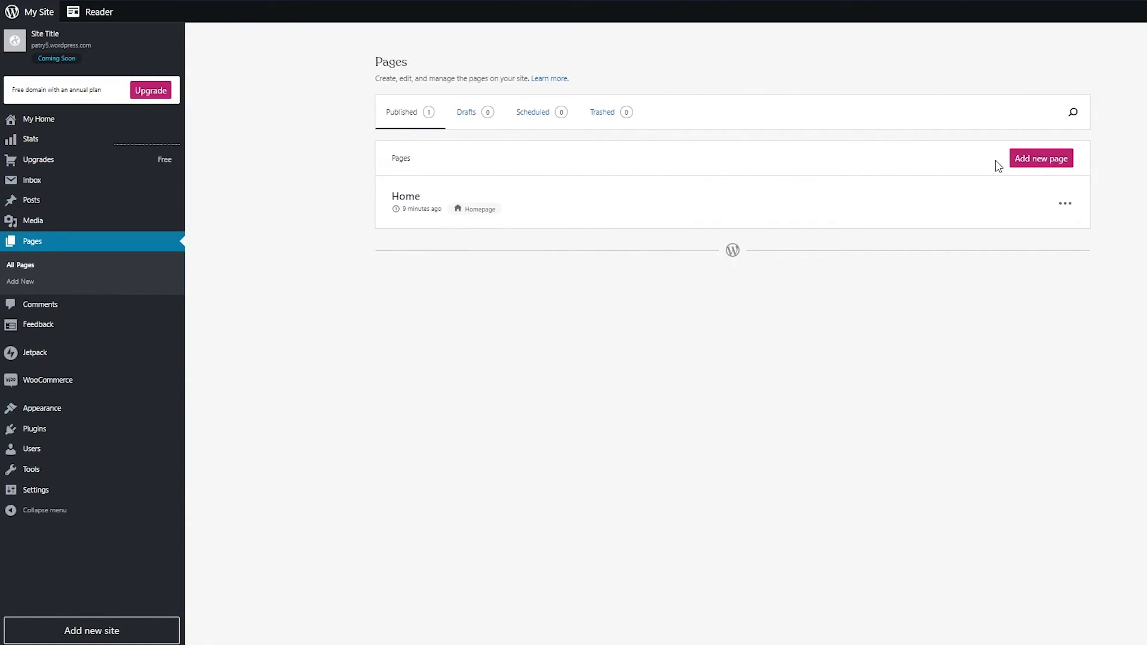
click(1040, 160)
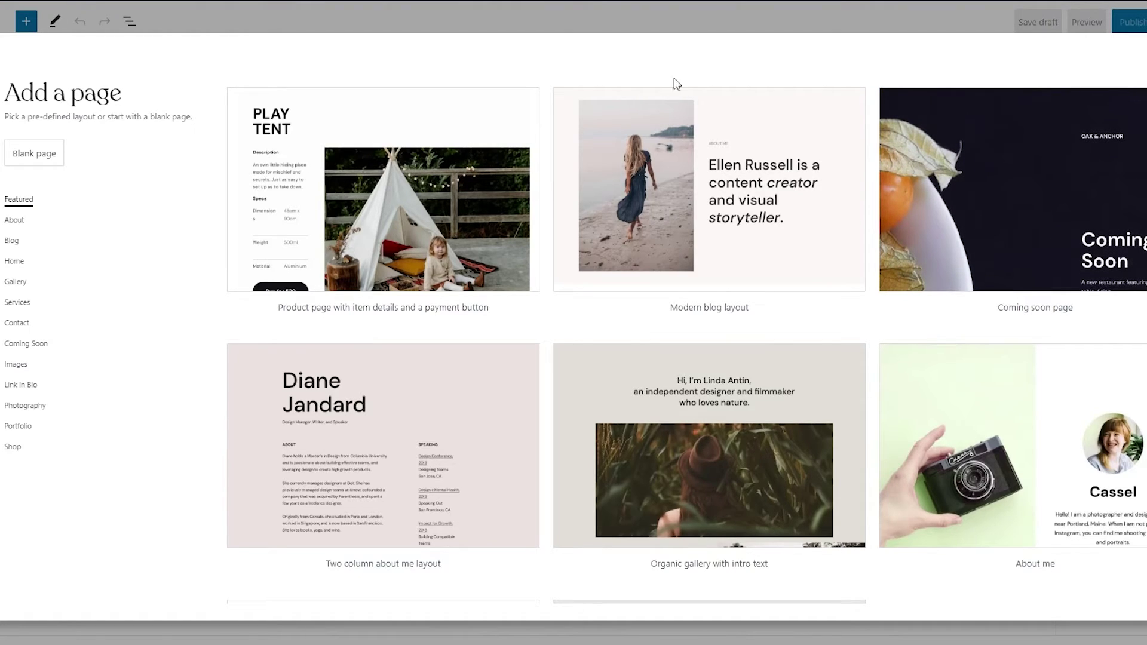
Step: Build the new page from the Coming soon layout
click(45, 154)
scroll(962, 436, down, 5)
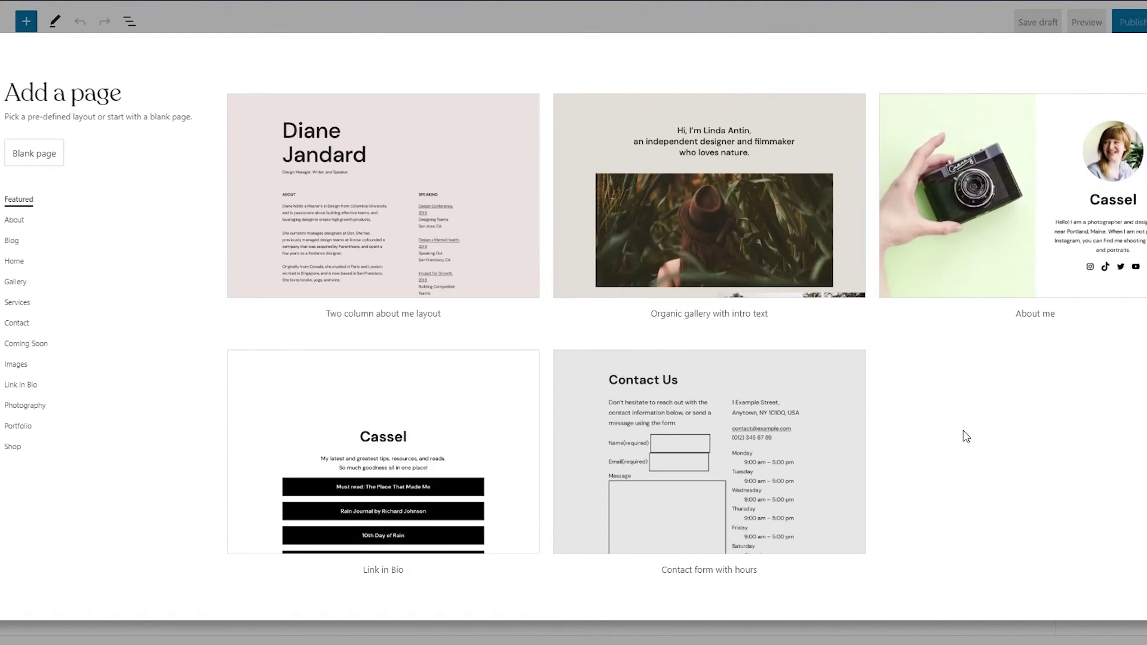
scroll(966, 436, up, 5)
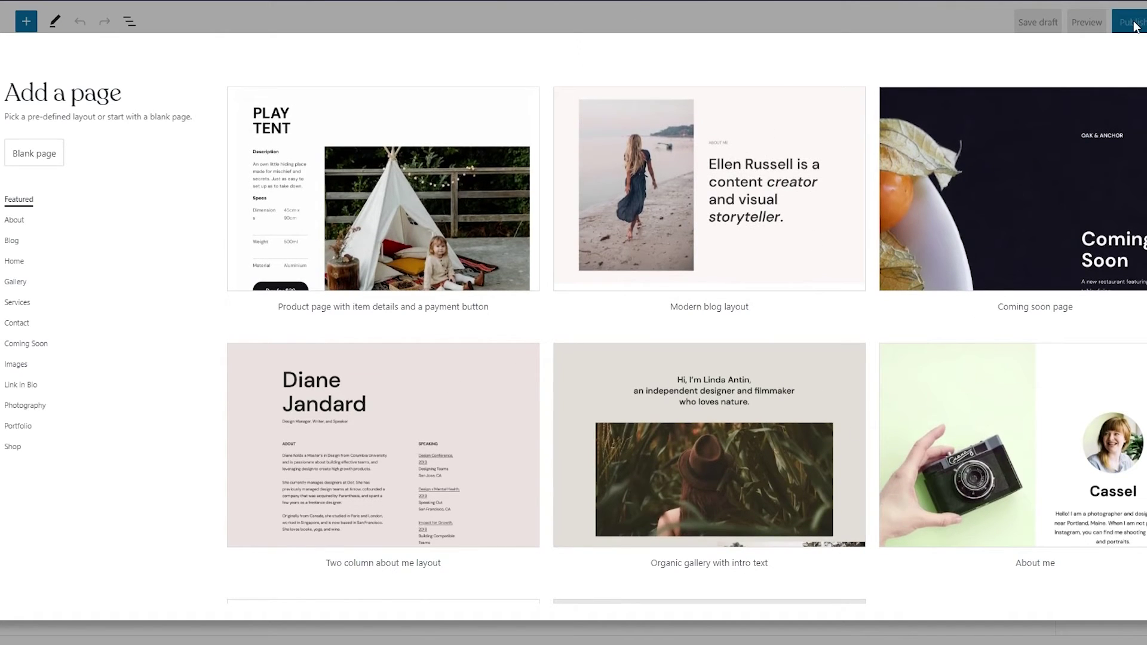
click(980, 243)
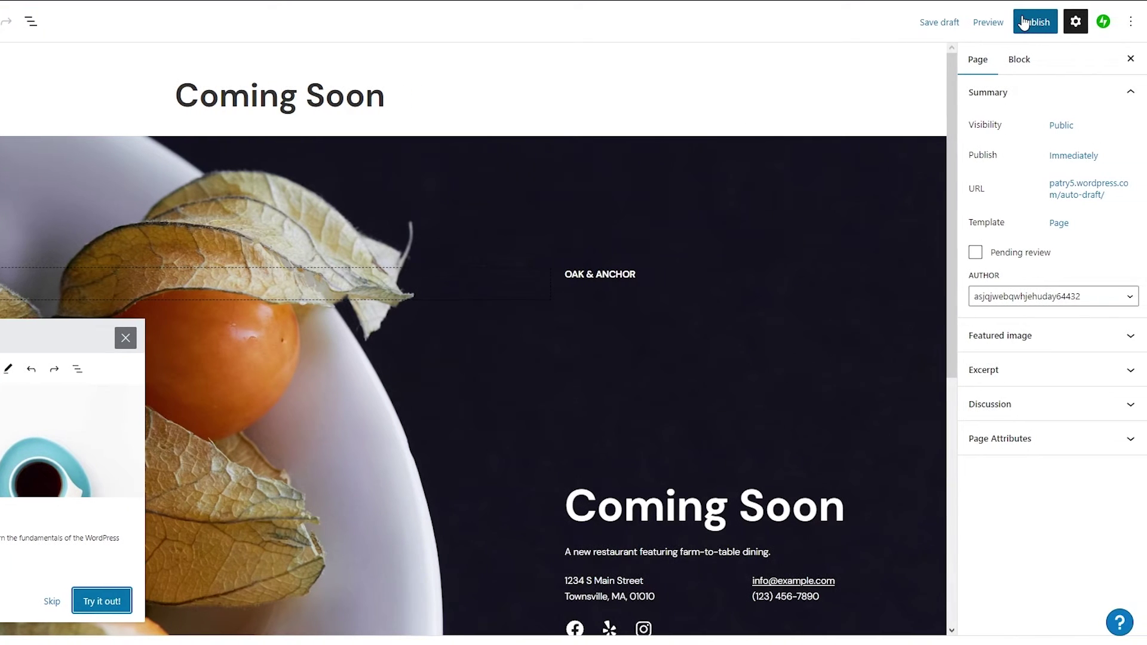
click(648, 413)
click(716, 70)
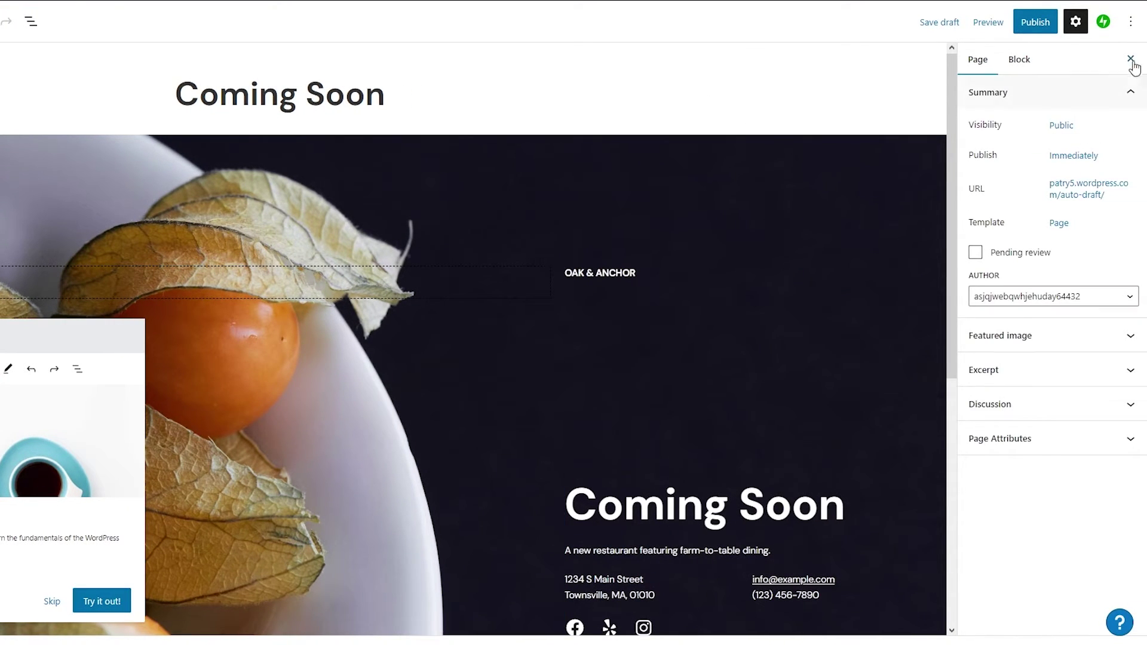
Step: Publish the Coming Soon page and return to the Pages list
click(1028, 25)
click(1028, 27)
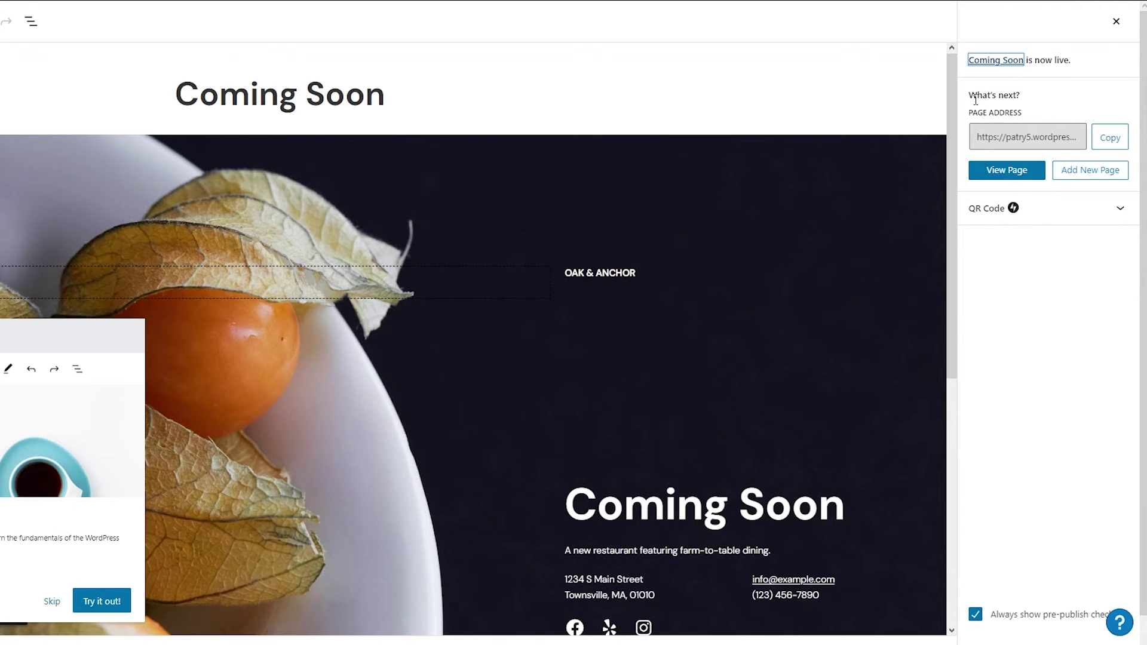
click(1116, 21)
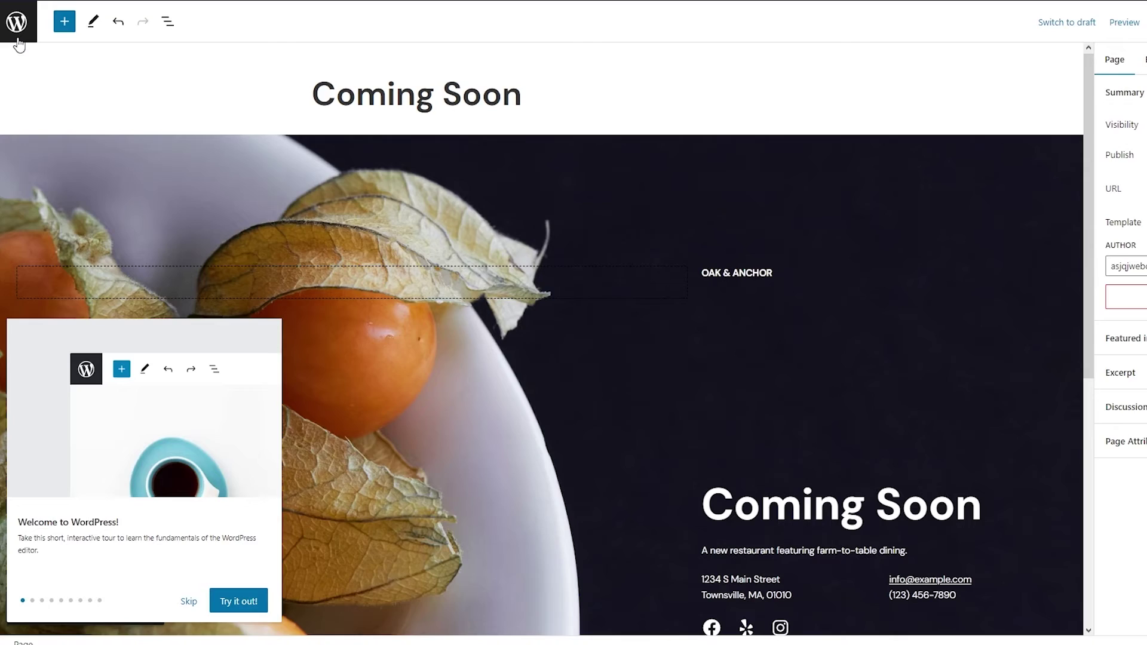
click(16, 21)
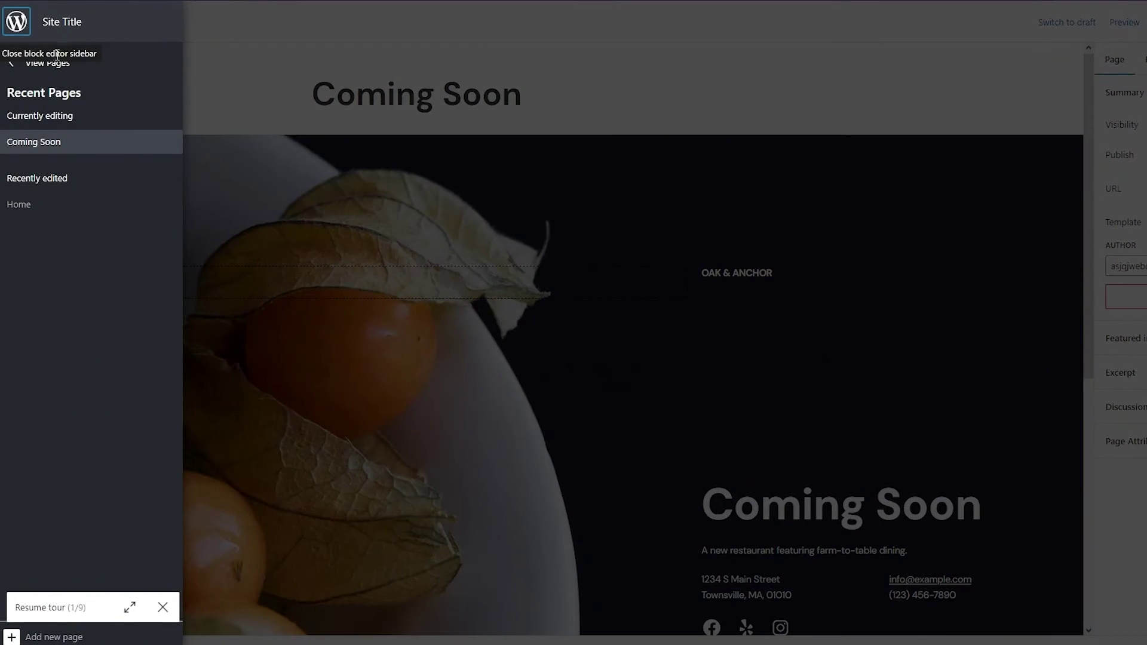
click(14, 69)
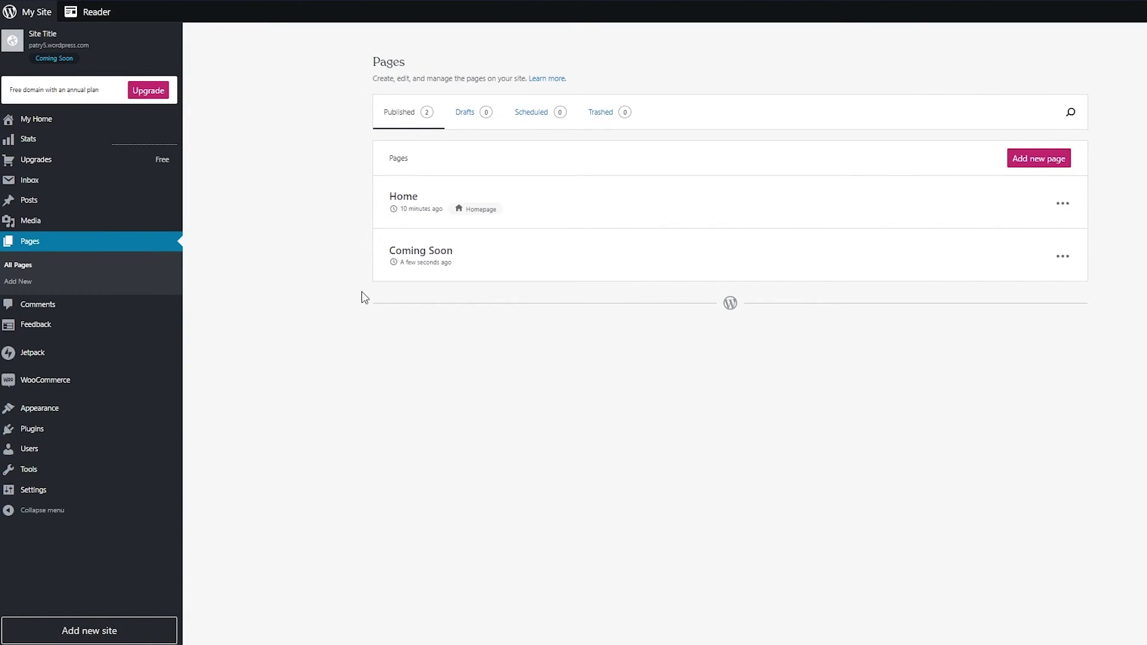
Step: Start a new blog post titled 'Custom Payment'
click(134, 206)
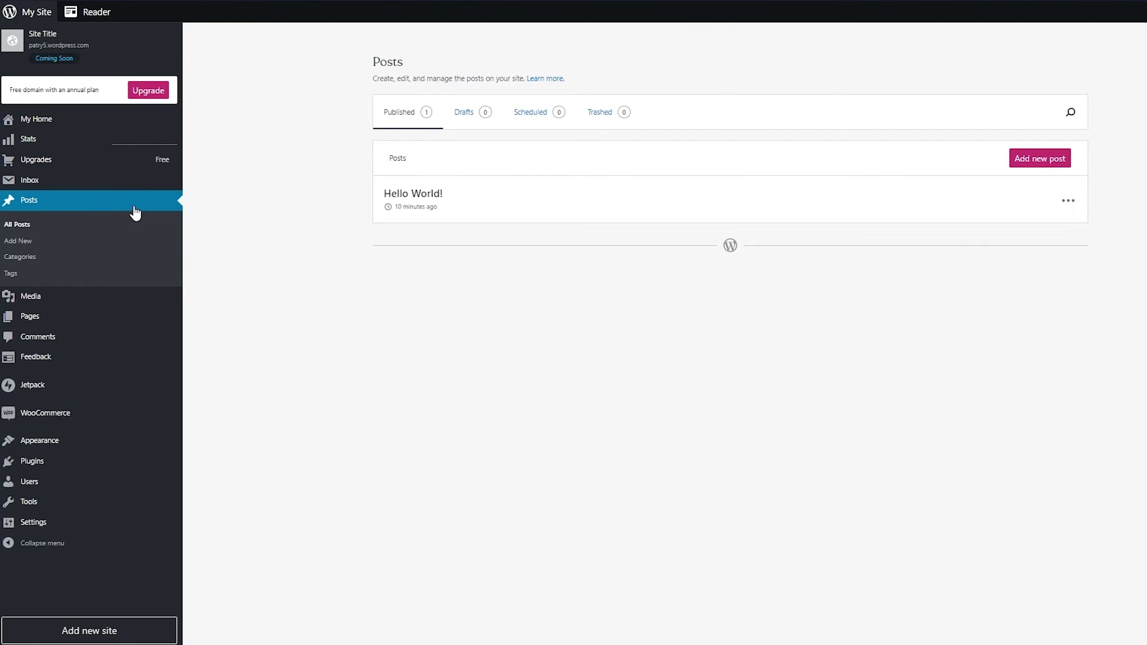
click(1040, 159)
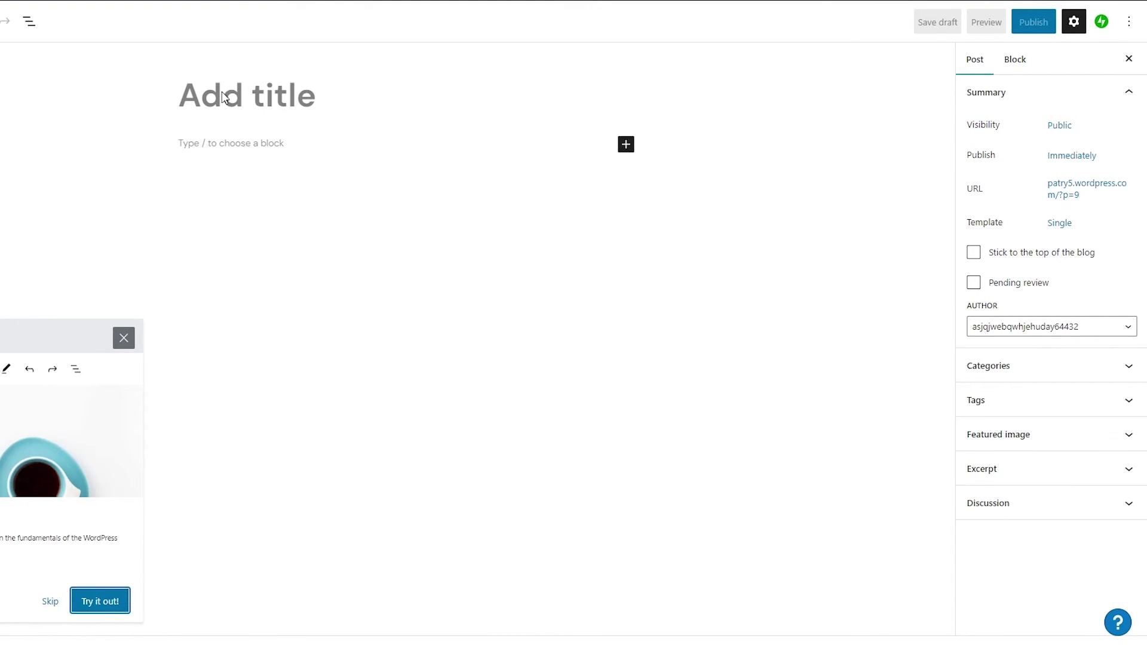
click(190, 101)
text(Cusor)
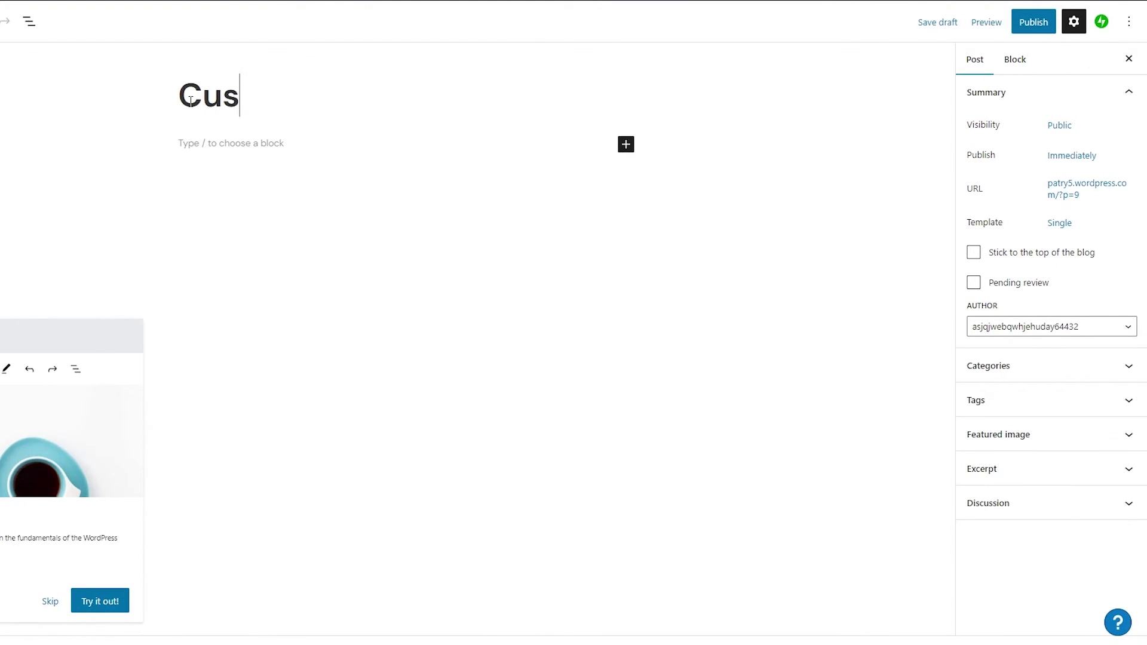
key(BackSpace)
key(BackSpace)
text(tom P)
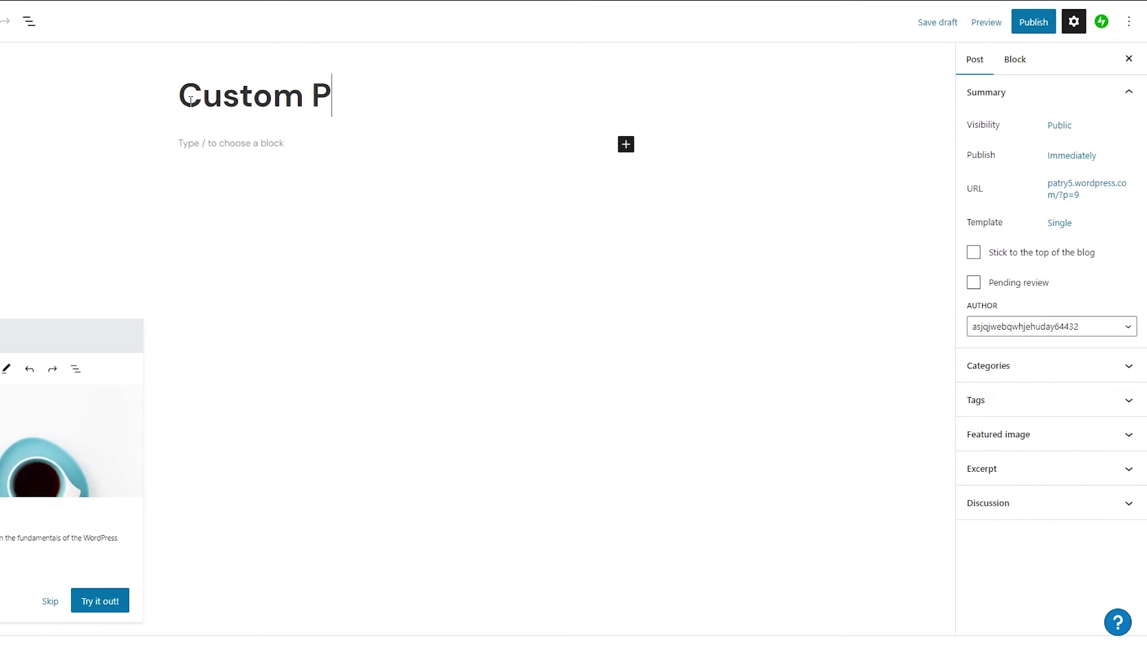
text(ayment)
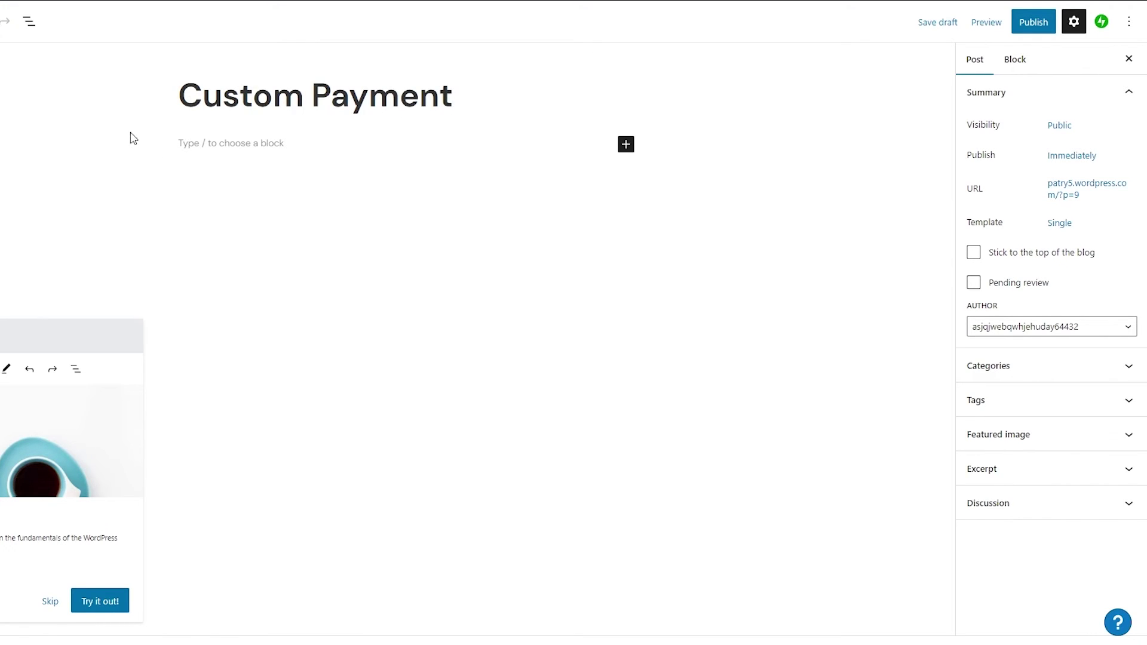
Step: Add the body line 'I want to add custom mehtods' and publish the post
click(242, 142)
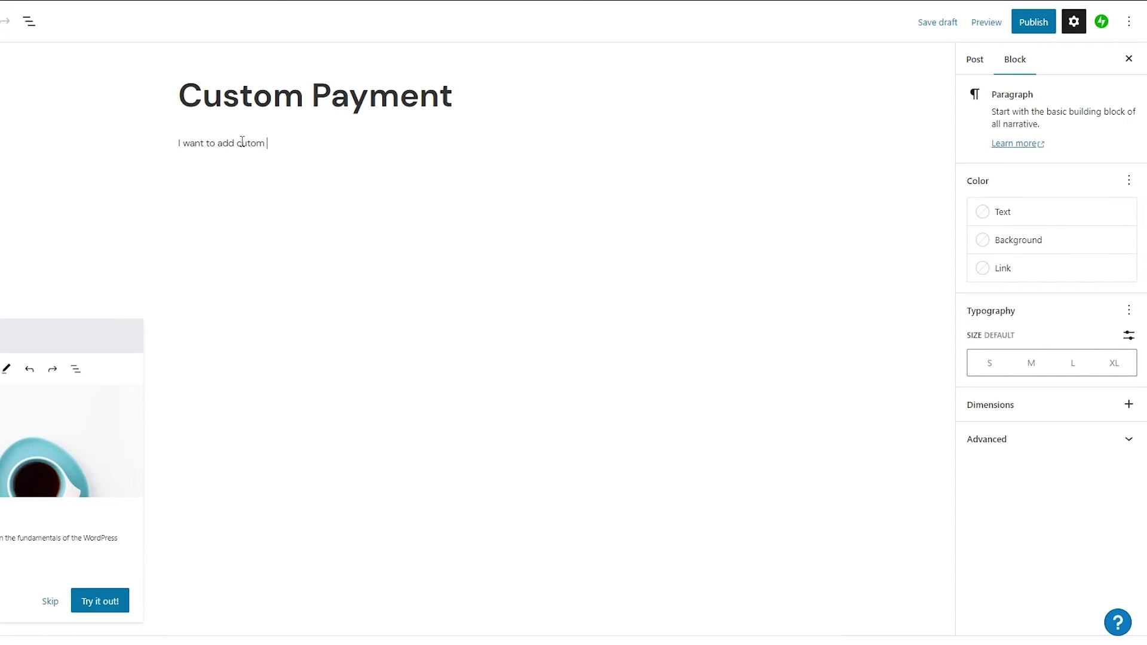
text(I want to add custom mehtods.)
click(1045, 27)
click(1042, 28)
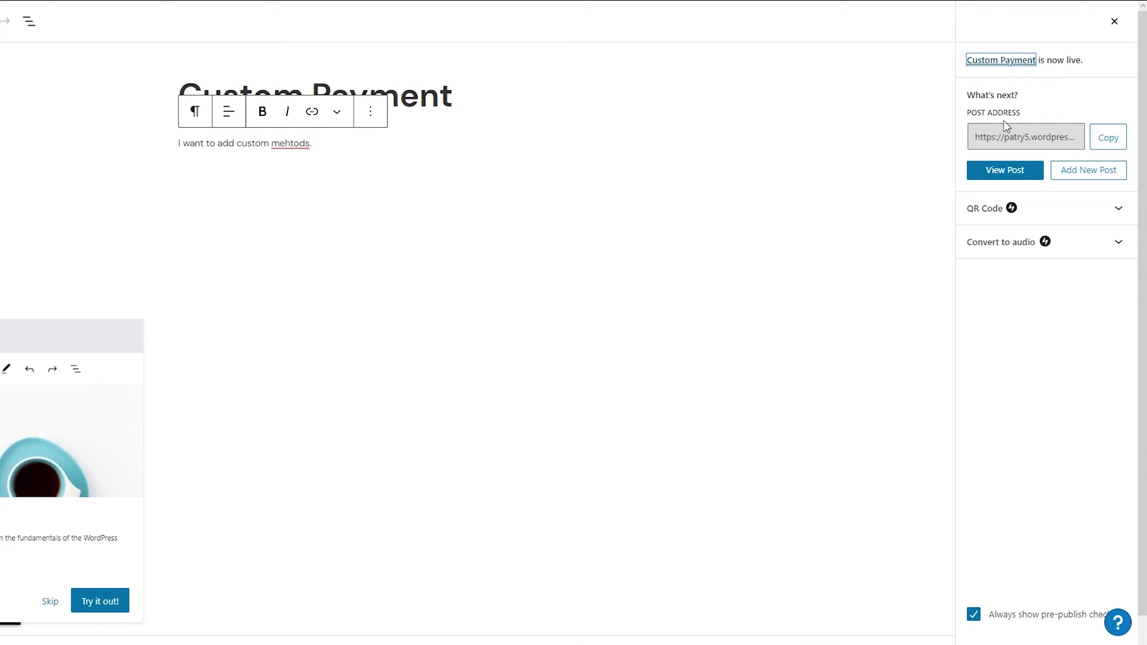
click(1115, 21)
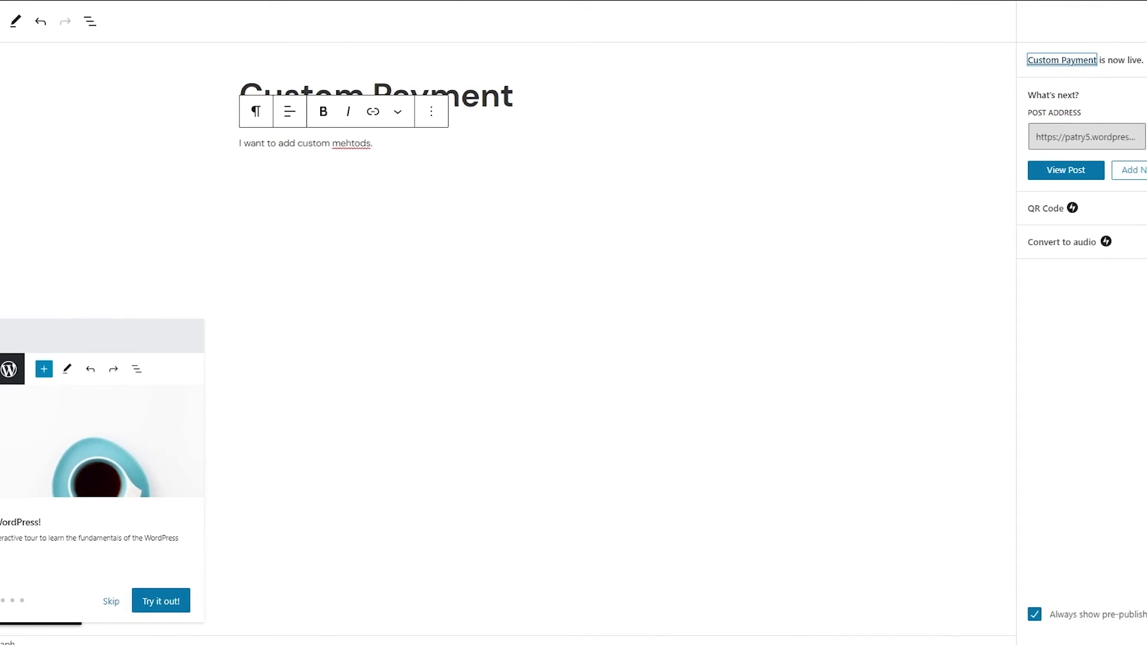
click(15, 24)
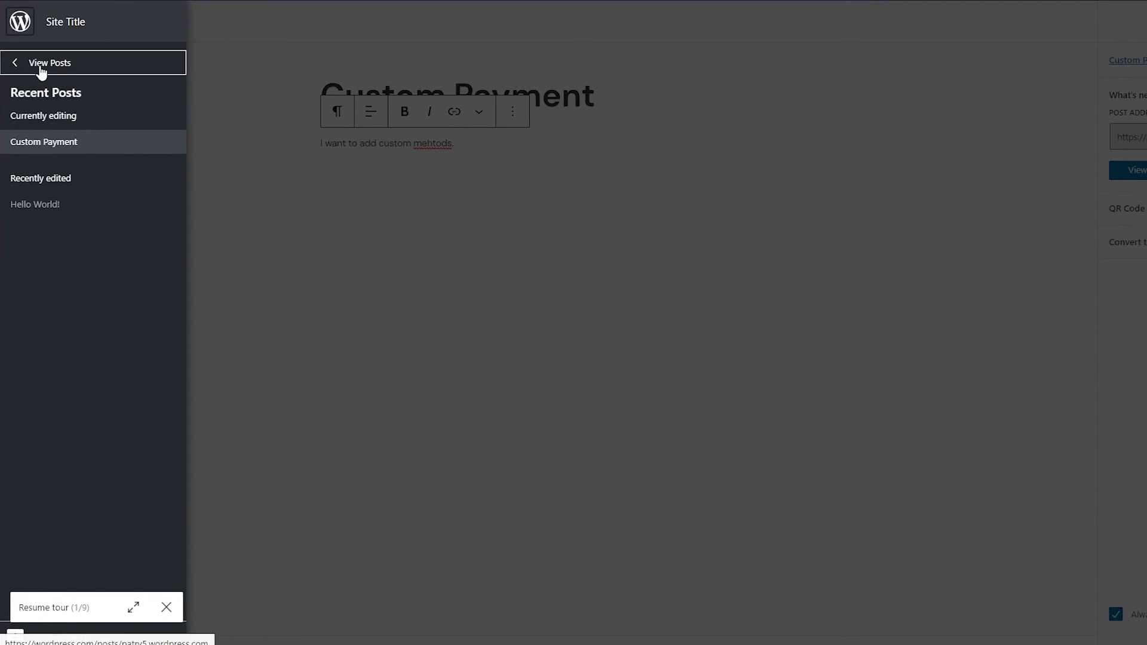
Step: Confirm Custom Payment appears in the posts list, then go to WooCommerce store setup
click(39, 65)
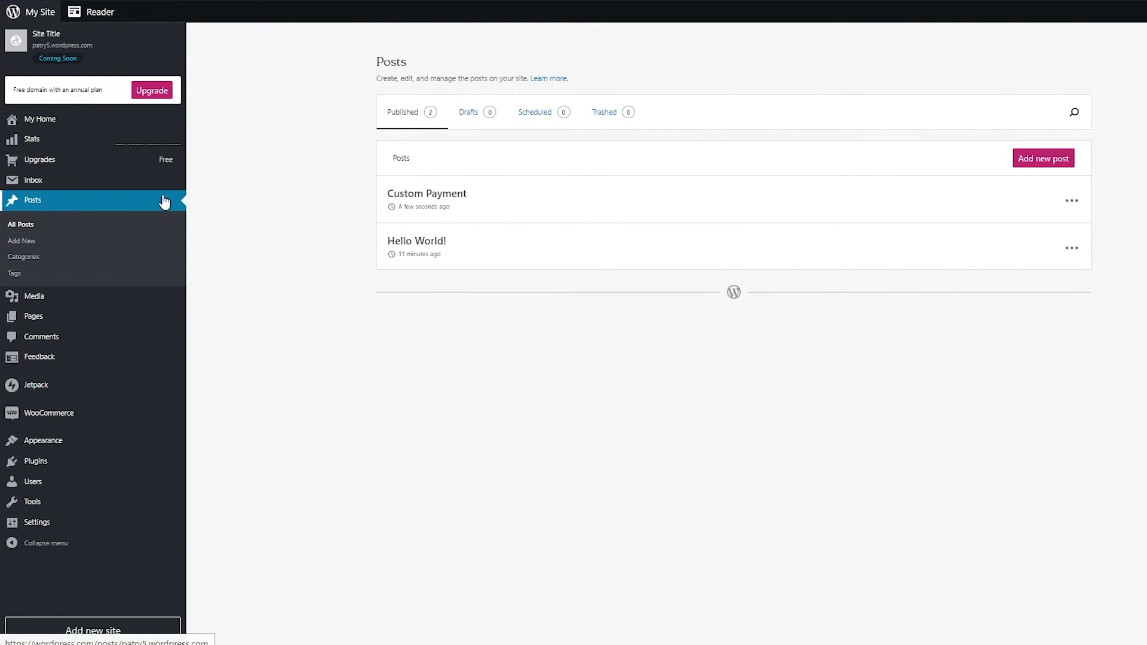
click(102, 412)
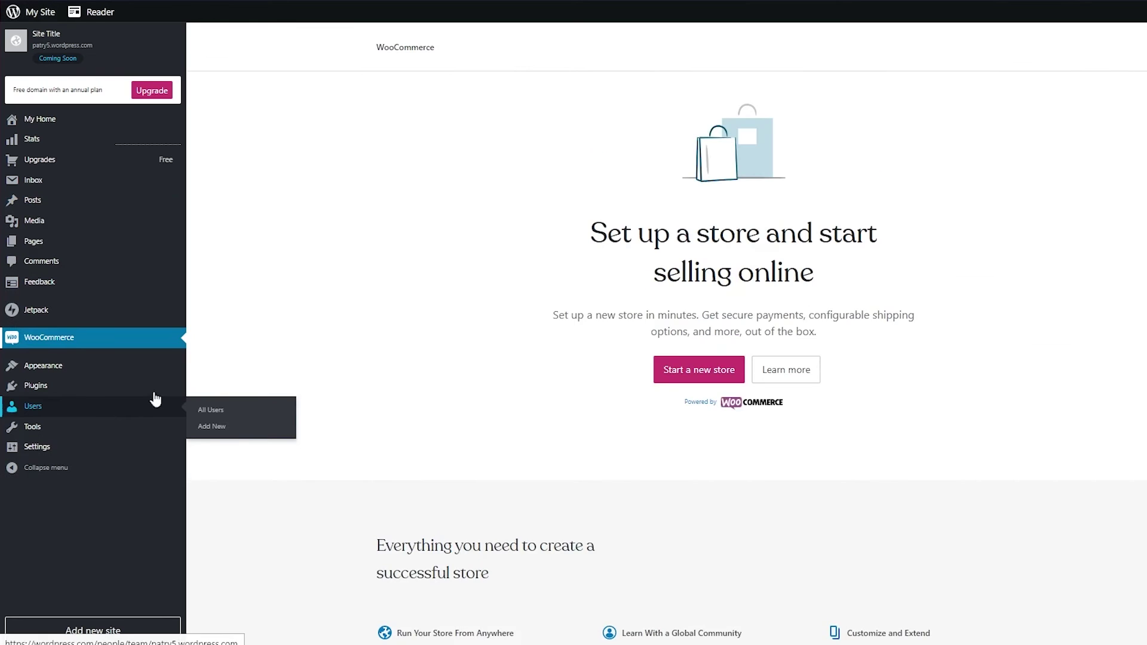